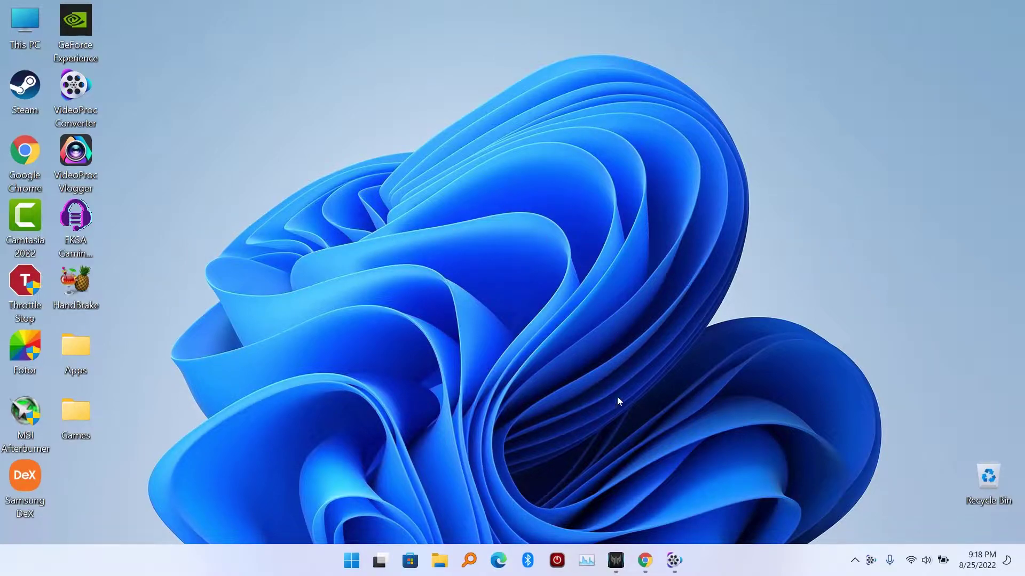
Search Google for contig.exe in Chrome.
left_click(642, 560)
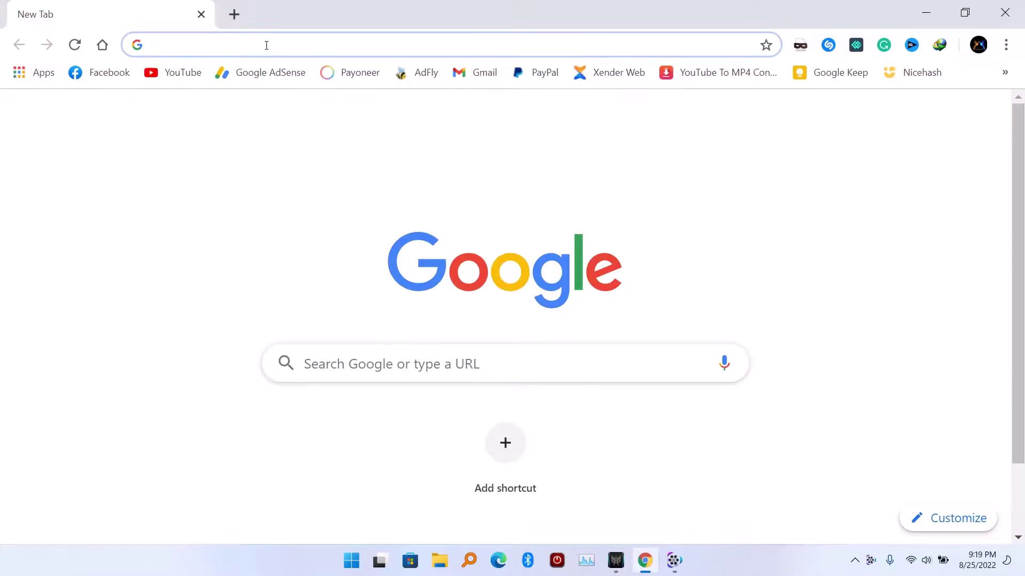
type("co")
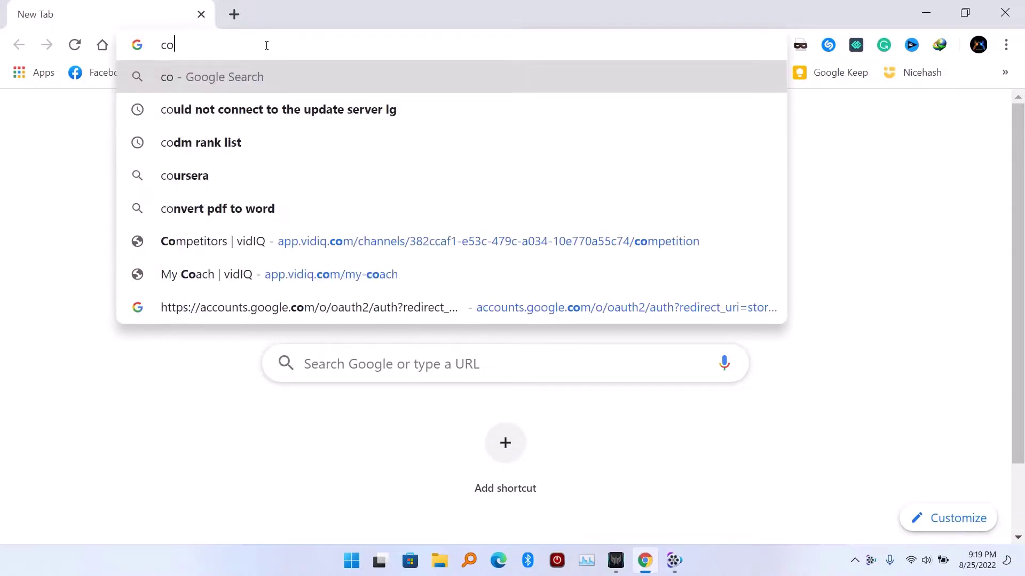
type("ntig")
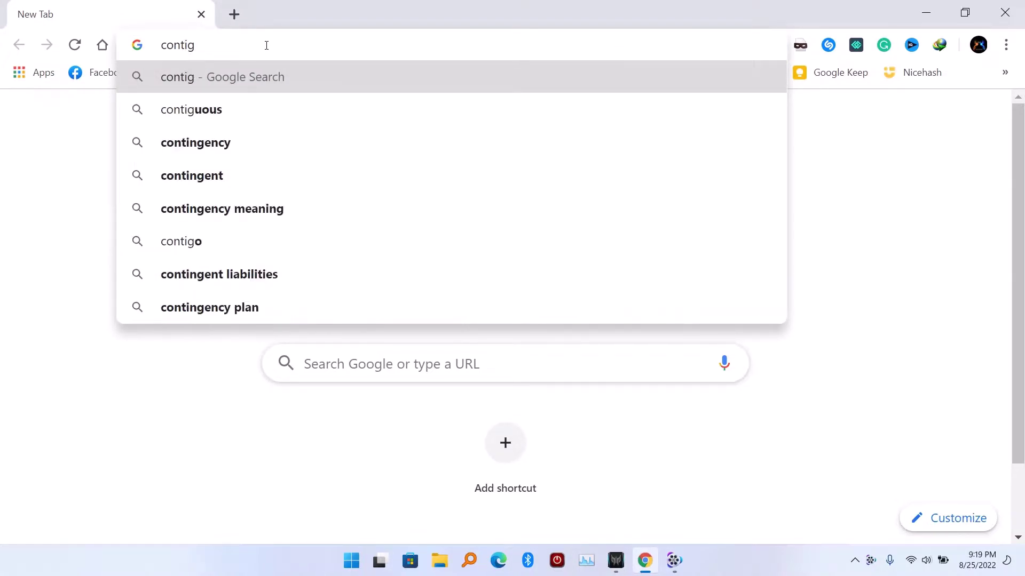
type(".")
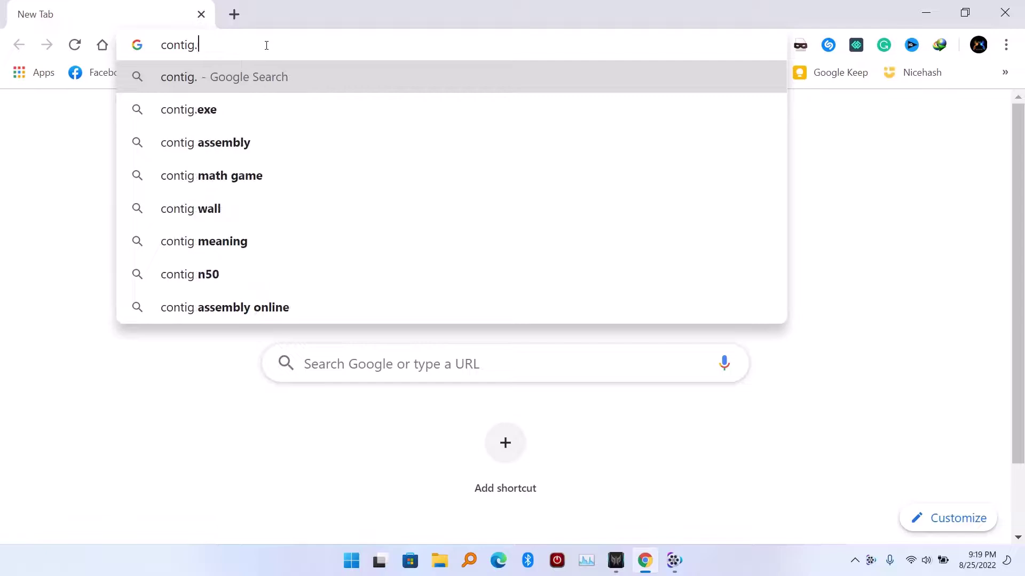
type("exe")
key("Return")
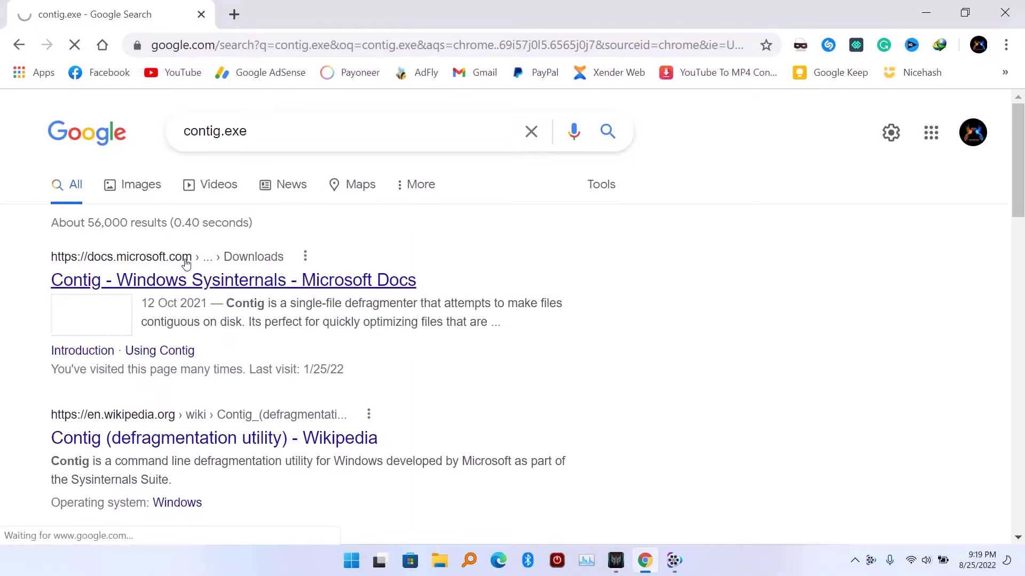
Download Contig.zip from the Microsoft Docs Contig v1.81 page via IDM.
left_click(52, 273)
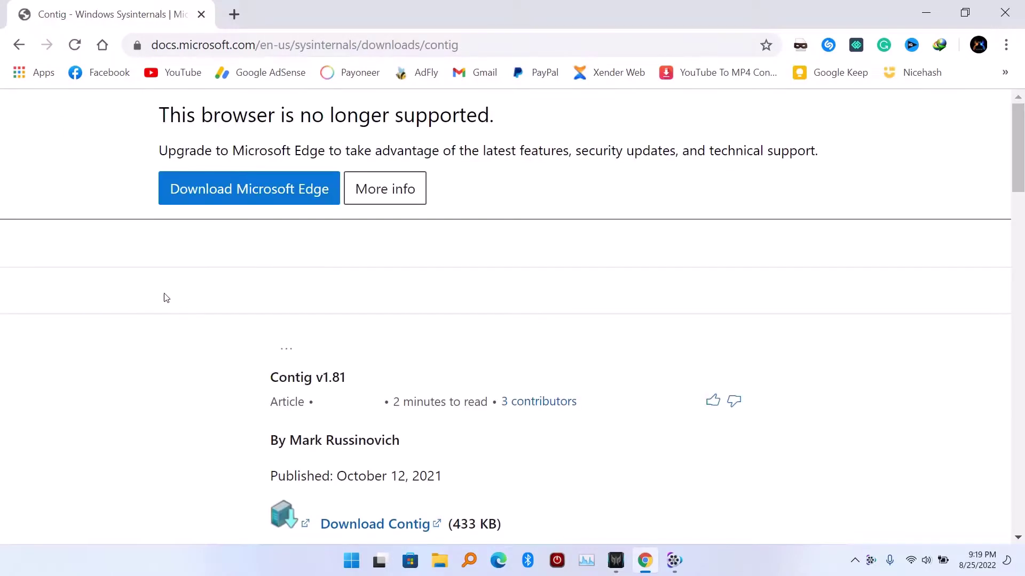
scroll(169, 302, "down", 1)
scroll(169, 301, "down", 2)
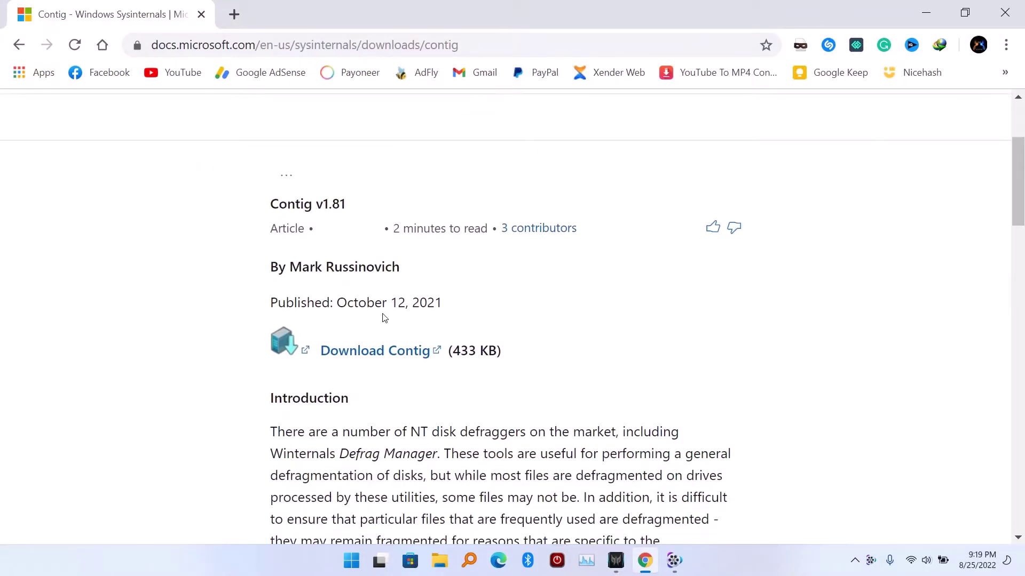
left_click(416, 358)
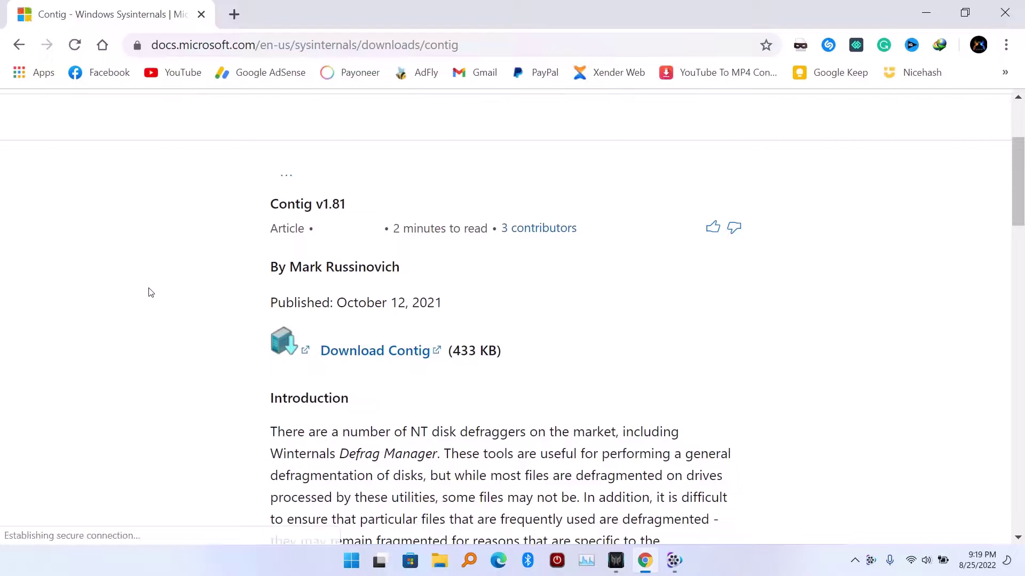
left_click(503, 352)
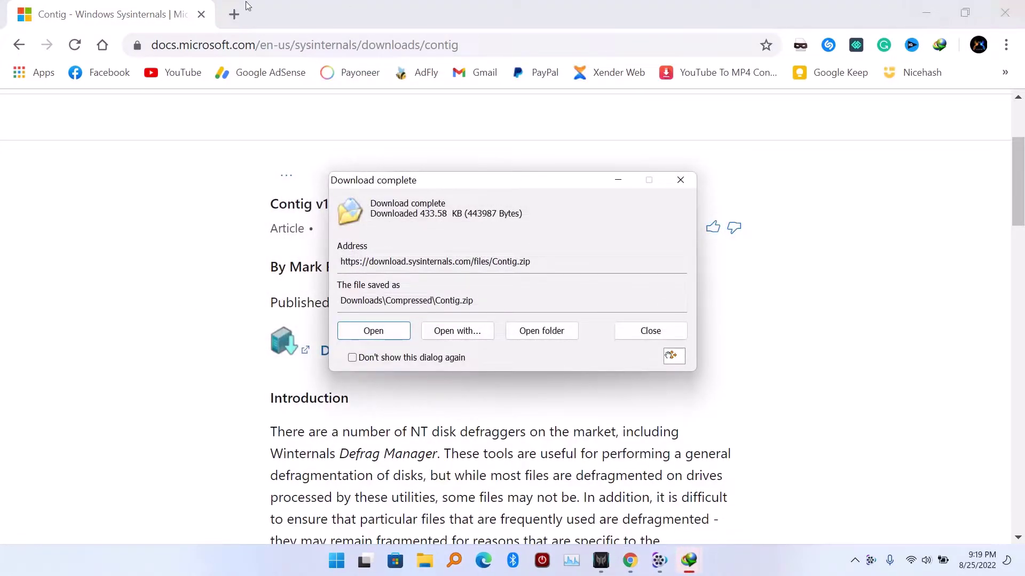
Move Contig.zip onto the desktop, view its contents in 7-Zip, then close the archive window.
left_click(234, 13)
left_click(926, 14)
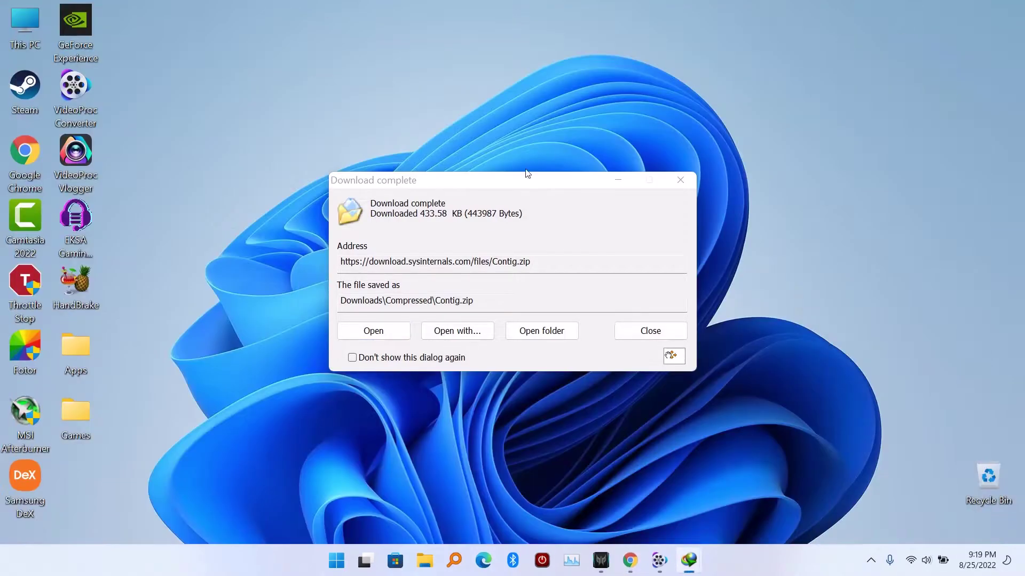
left_click_drag(517, 184, 494, 121)
left_click(646, 317)
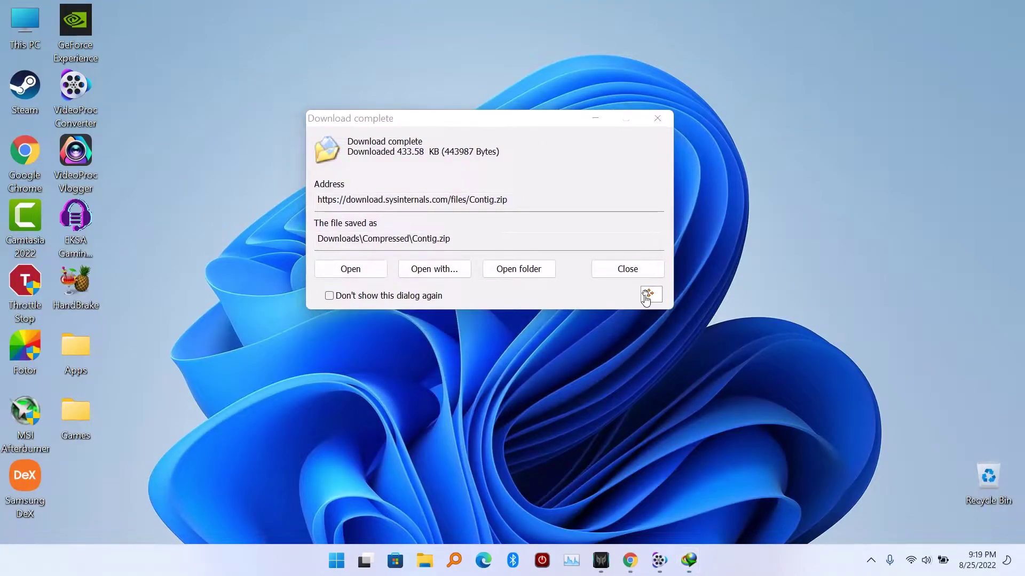
mouse_move(733, 214)
left_mouse_down()
mouse_move(499, 150)
mouse_move(401, 85)
left_mouse_up()
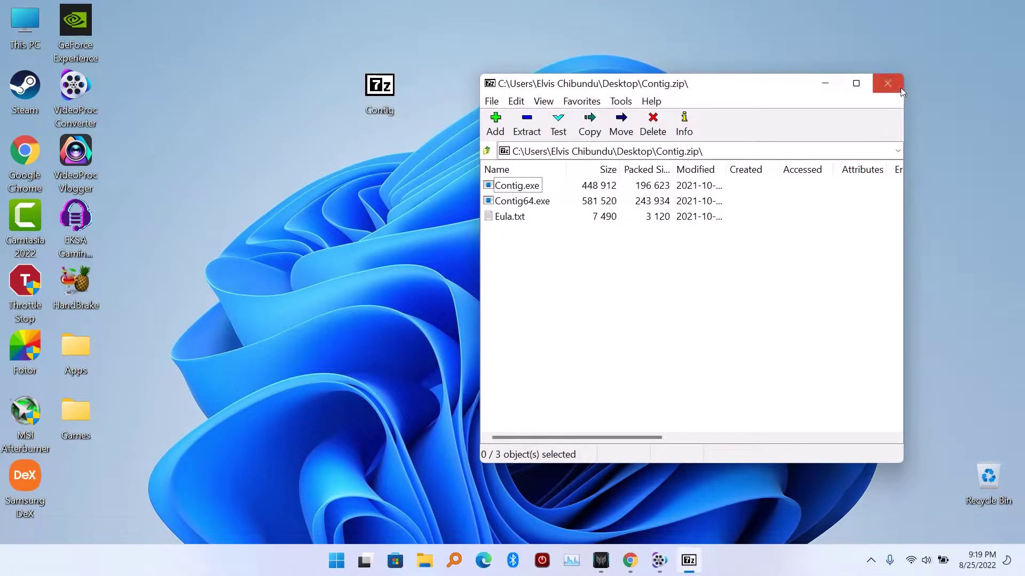
left_click(887, 84)
Extract Contig.zip into a new Contig folder on the desktop with Extract All.
right_click(364, 93)
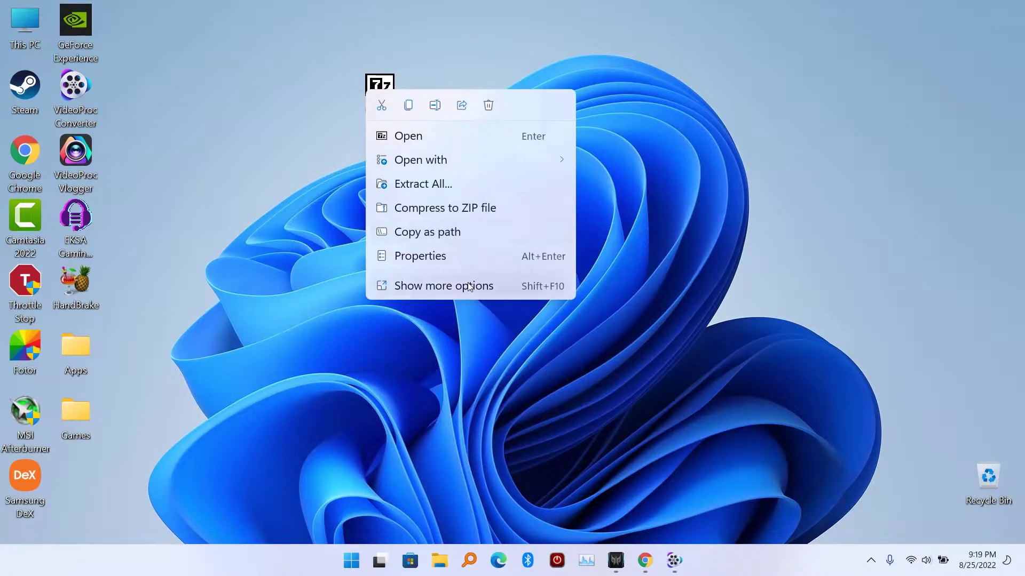
left_click(468, 285)
right_click(381, 114)
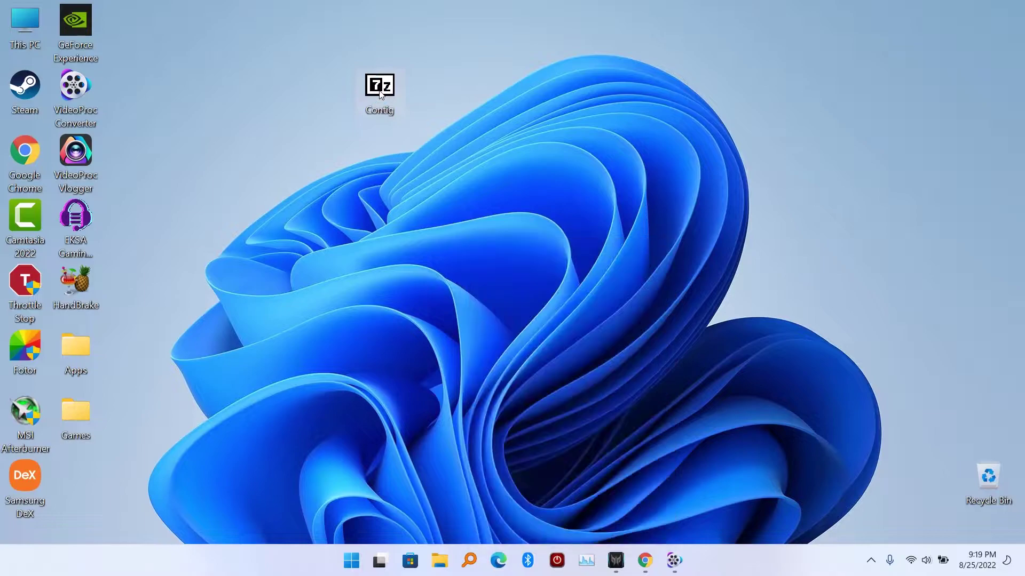
left_click(474, 186)
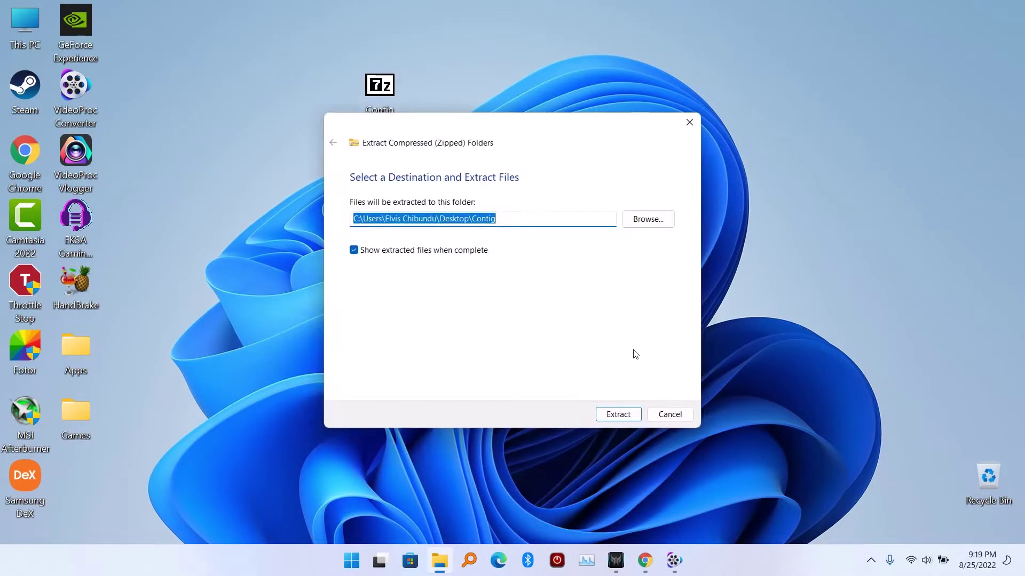
left_click(620, 413)
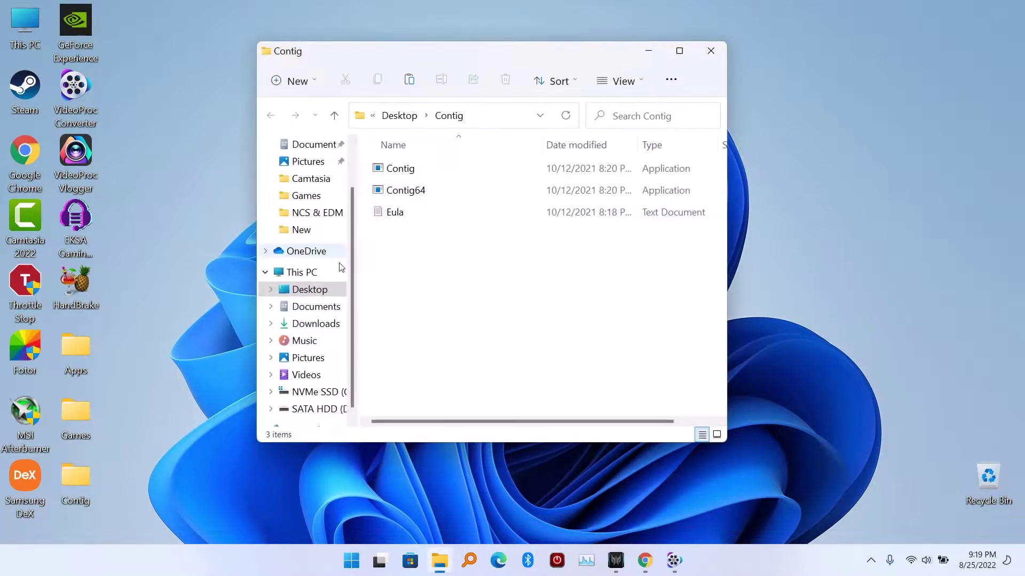
Arrange the Contig folder and archive on the desktop and open the Contig folder.
left_click(709, 52)
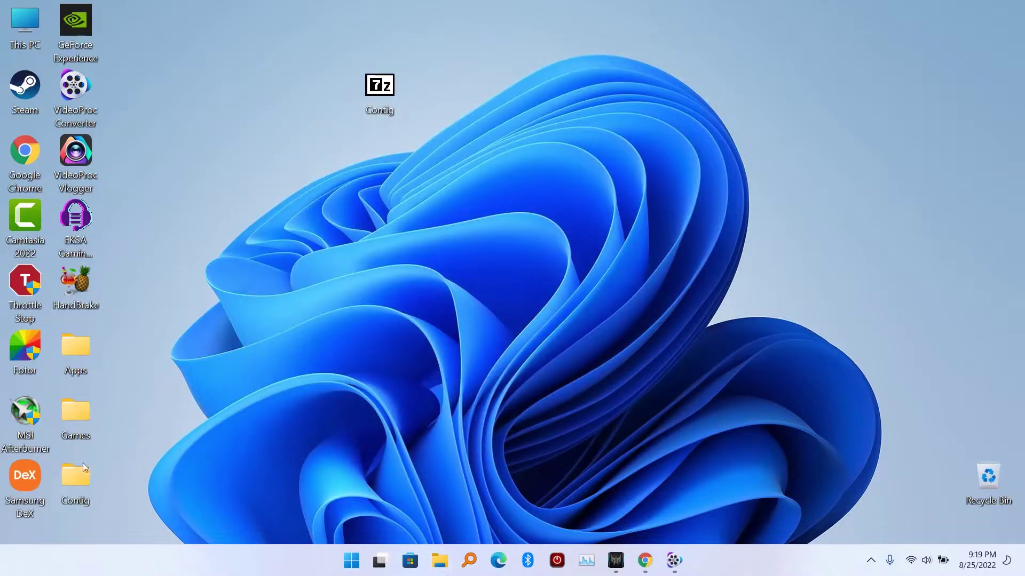
left_click_drag(437, 145, 445, 147)
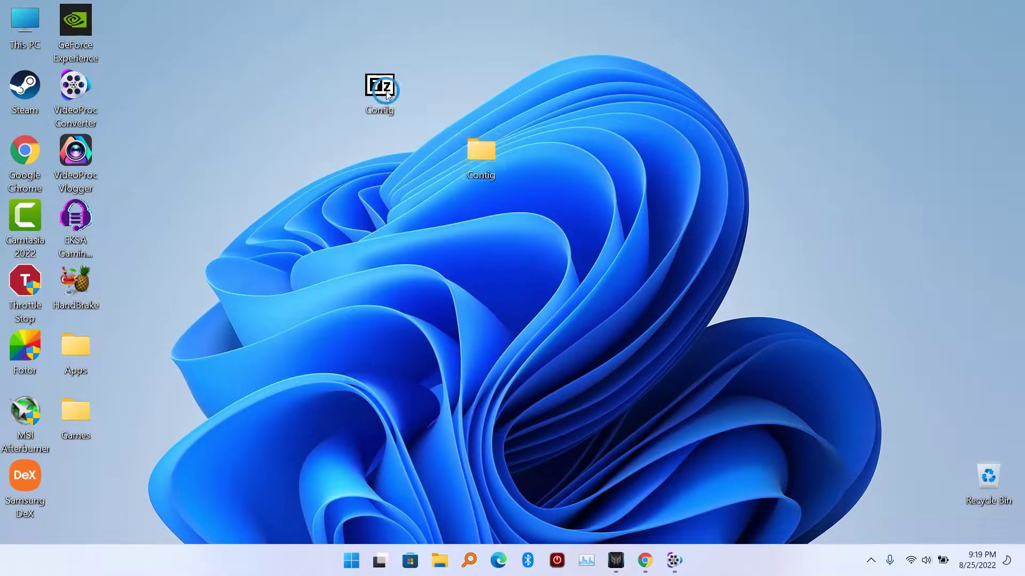
left_click_drag(379, 88, 990, 29)
double_click(488, 154)
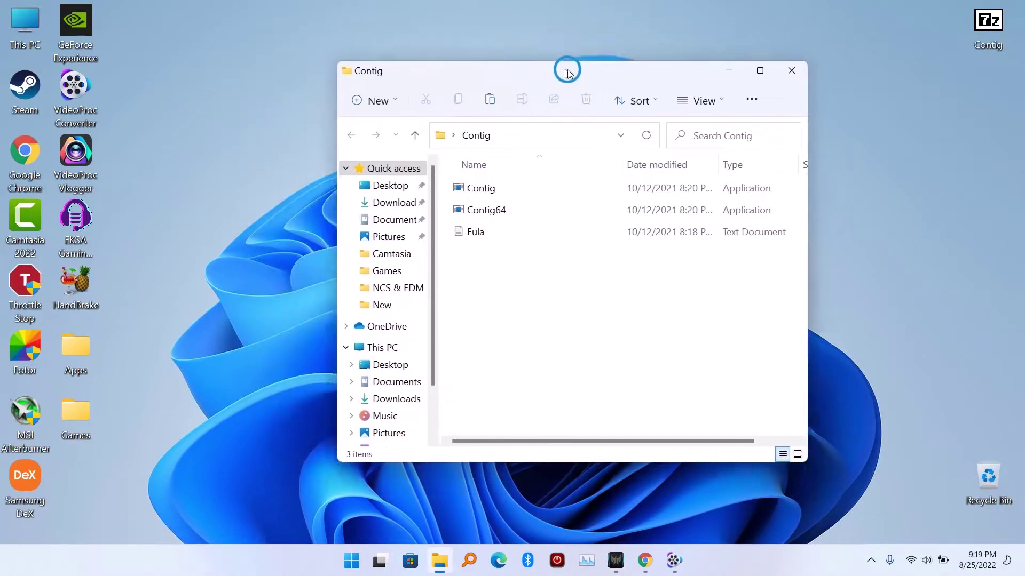
left_click_drag(566, 73, 644, 51)
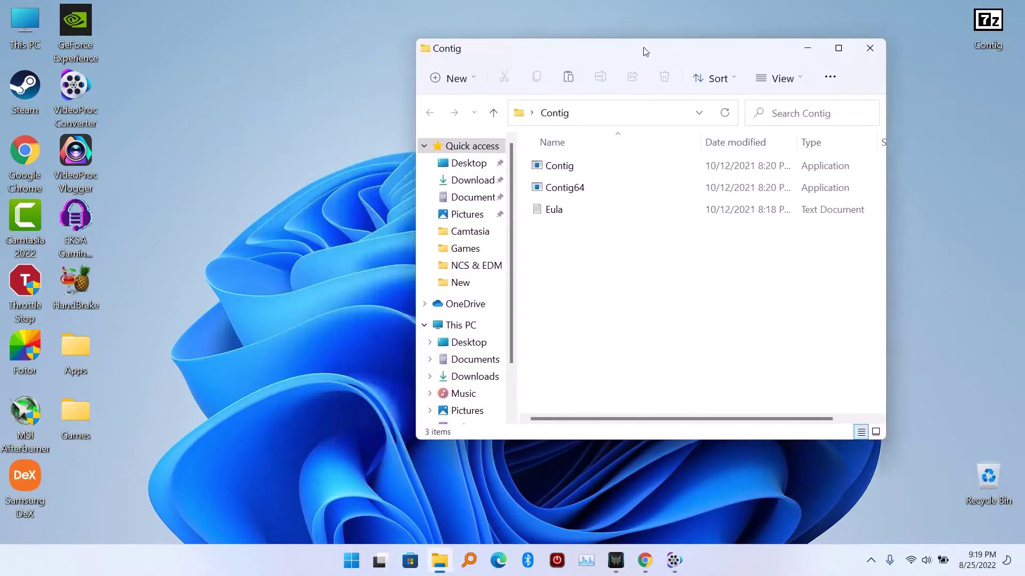
Compare the file details of Contig and Contig64 in the Contig folder.
left_click(583, 165)
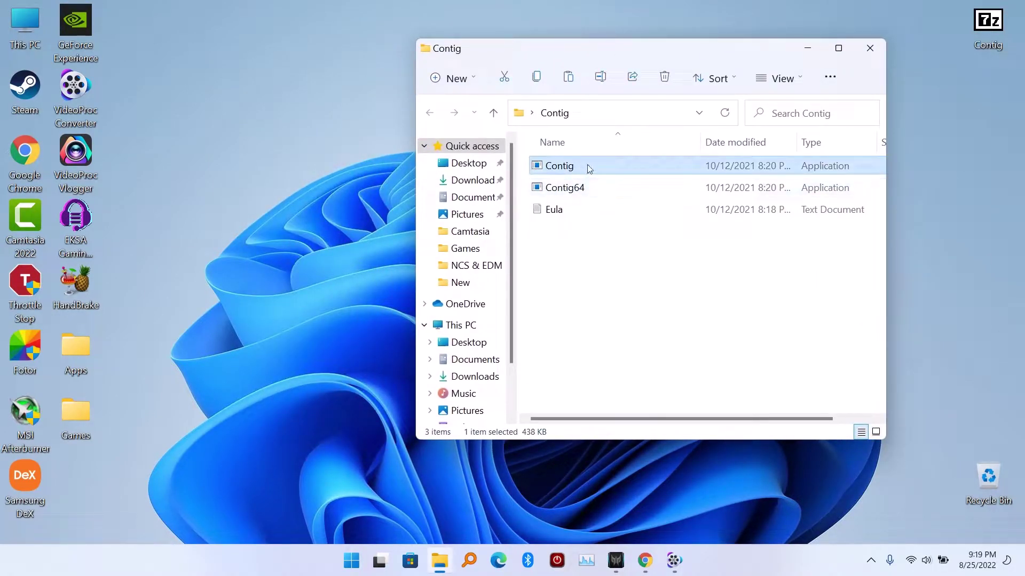
left_click(587, 186)
left_click(584, 165)
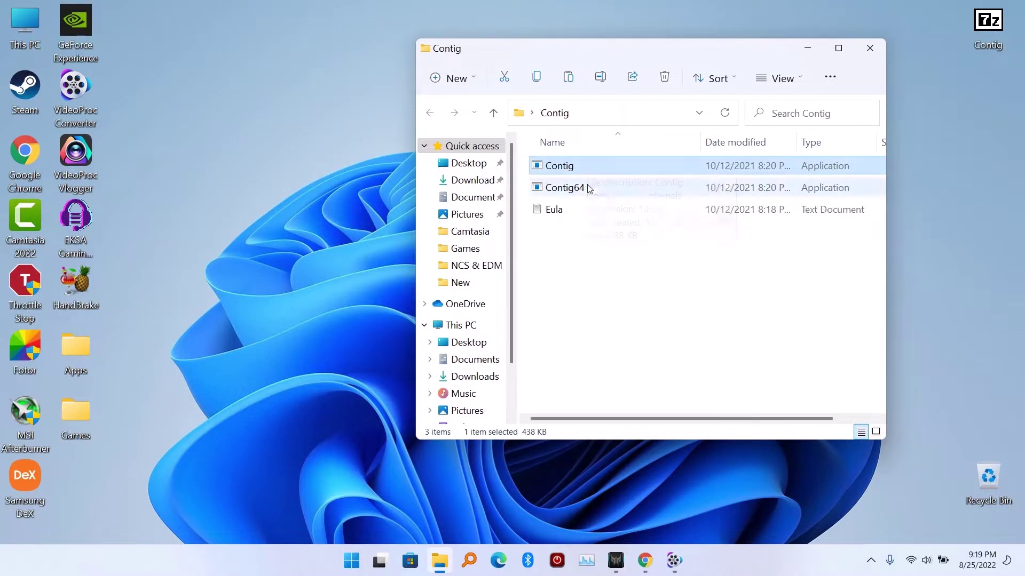
left_click(586, 188)
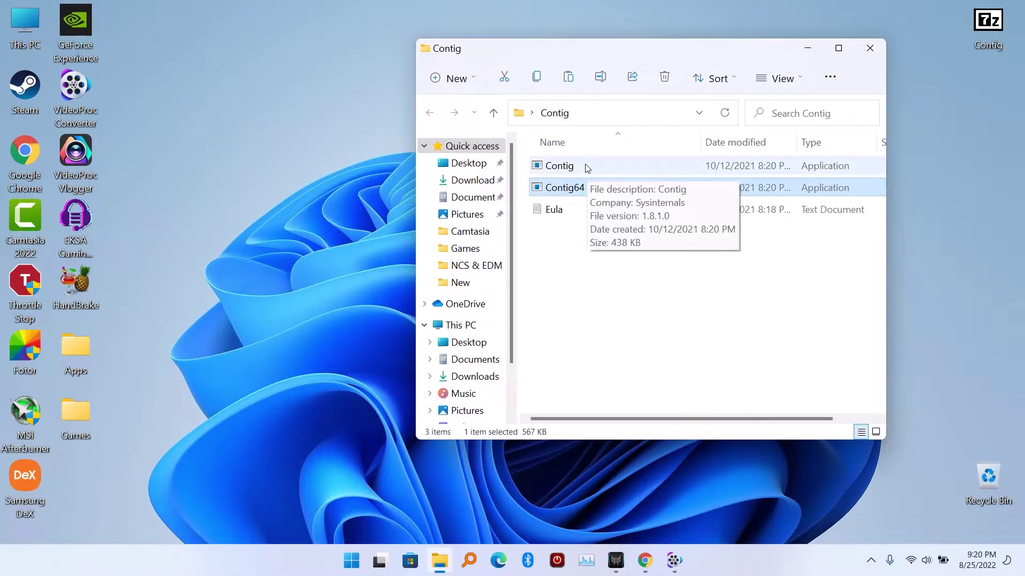
left_click(583, 166)
mouse_move(560, 166)
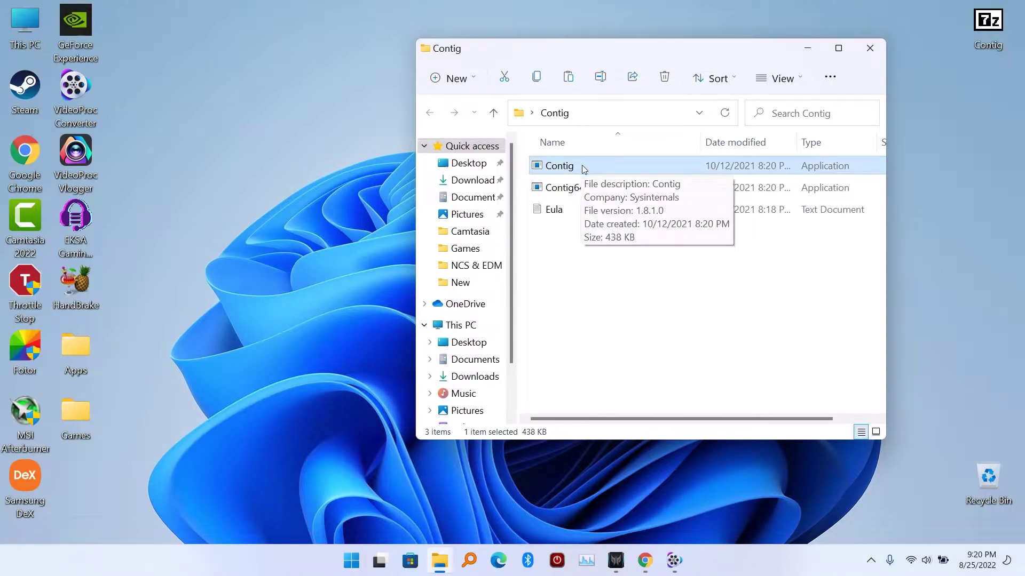
left_click_drag(610, 52, 685, 61)
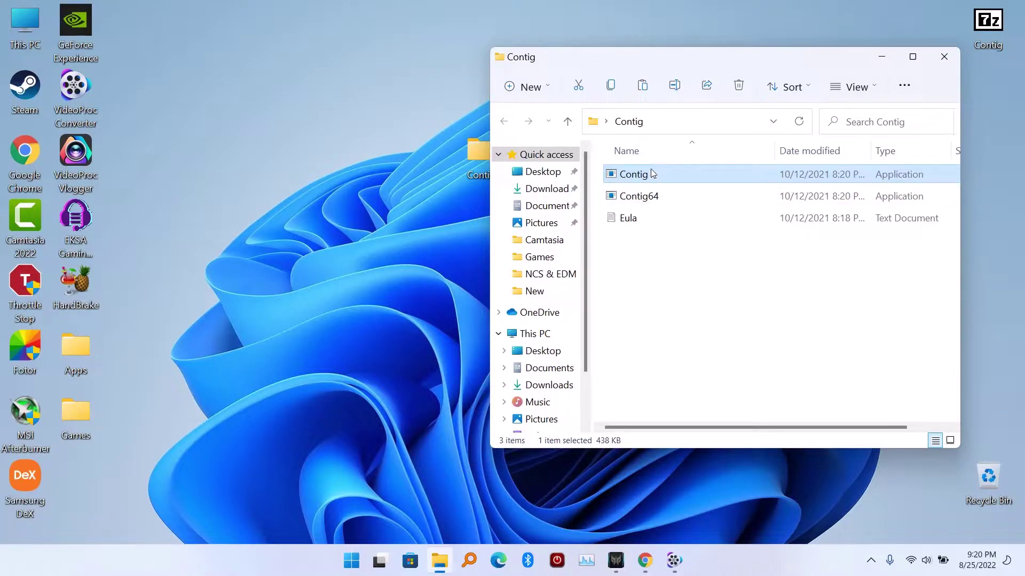
Open the Spider-Man Remastered installation folder from its Games shortcut.
left_click(93, 410)
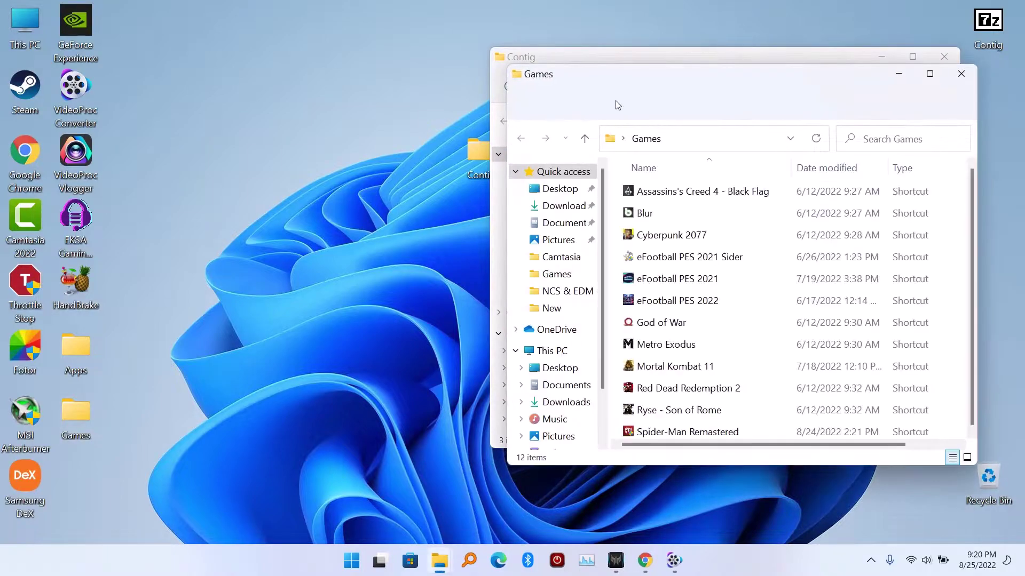
left_click_drag(616, 102, 39, 90)
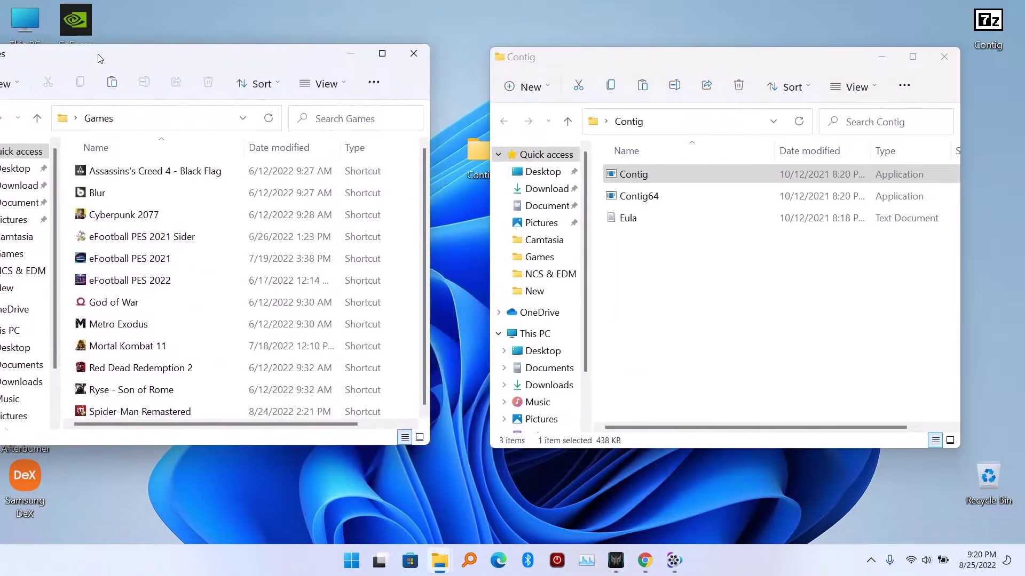
left_click(156, 411)
right_click(159, 413)
left_click(223, 270)
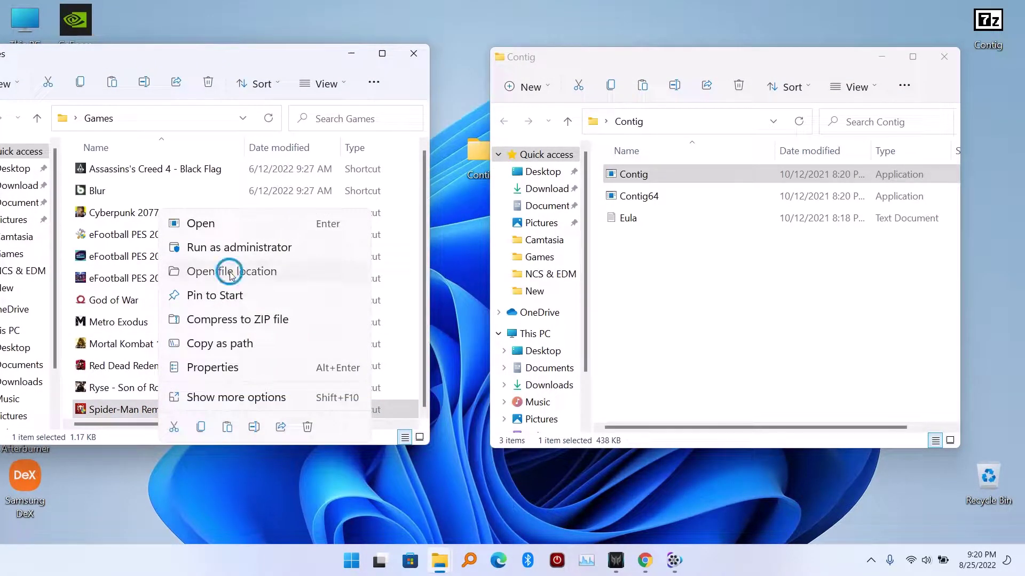
left_click_drag(215, 55, 257, 45)
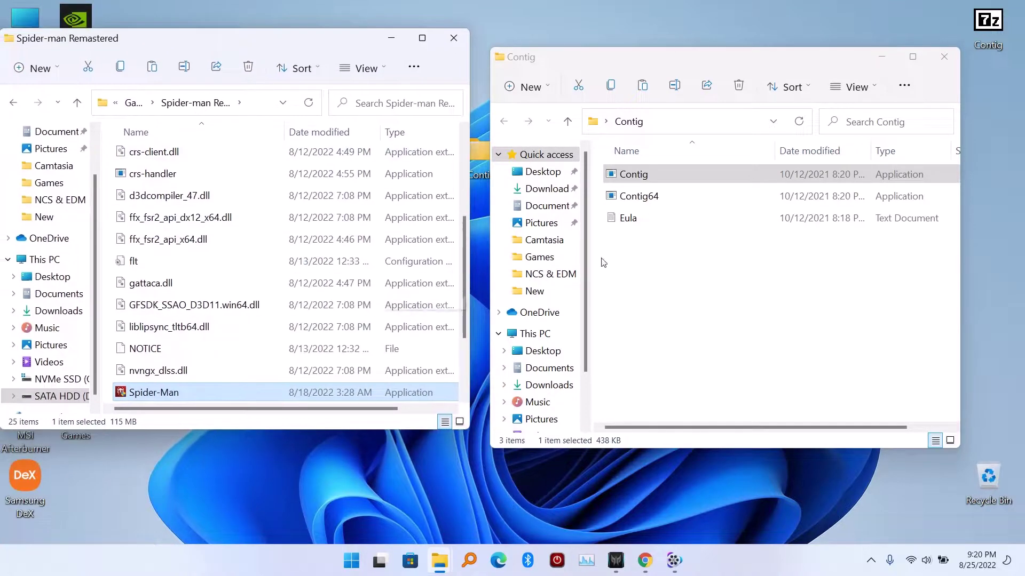
Copy Contig.exe into the Spider-man Remastered game folder.
left_click(645, 176)
right_click(644, 175)
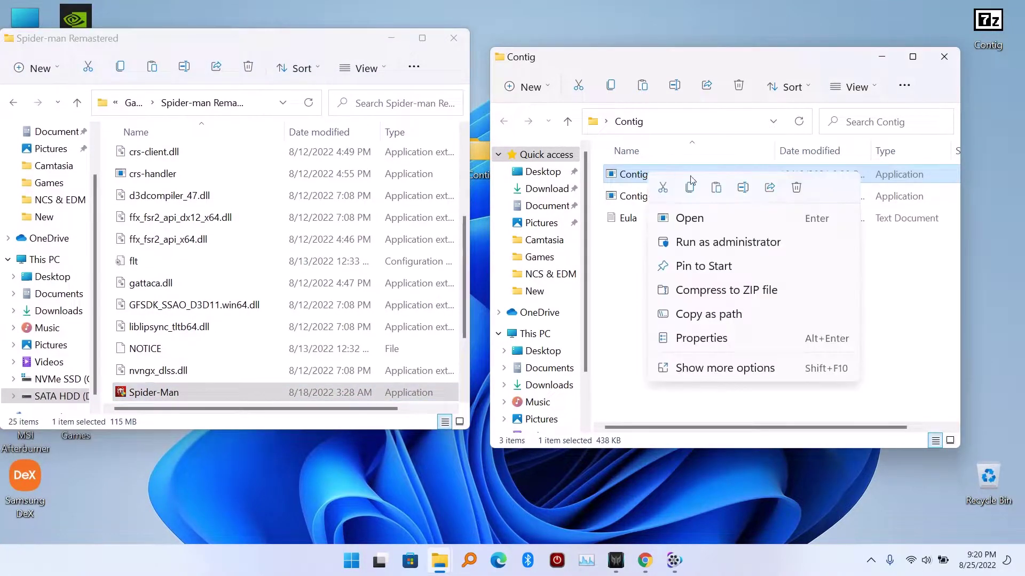
key("Escape")
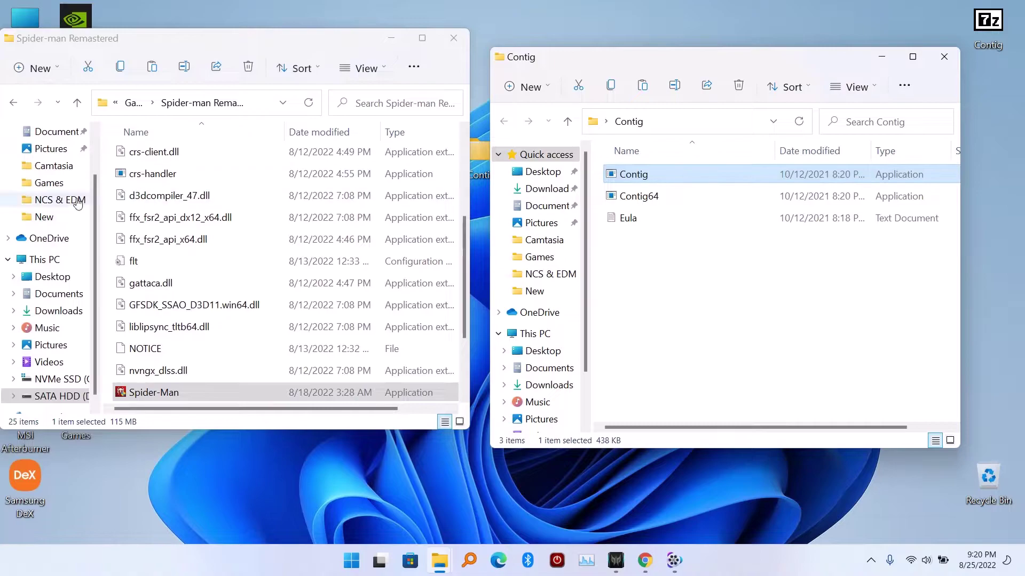
right_click(109, 191)
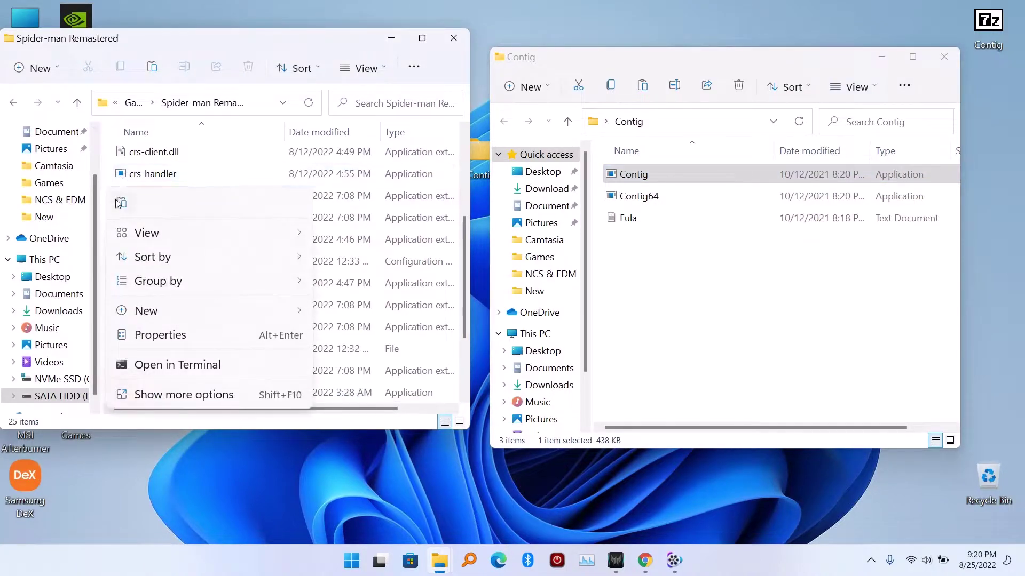
left_click(121, 201)
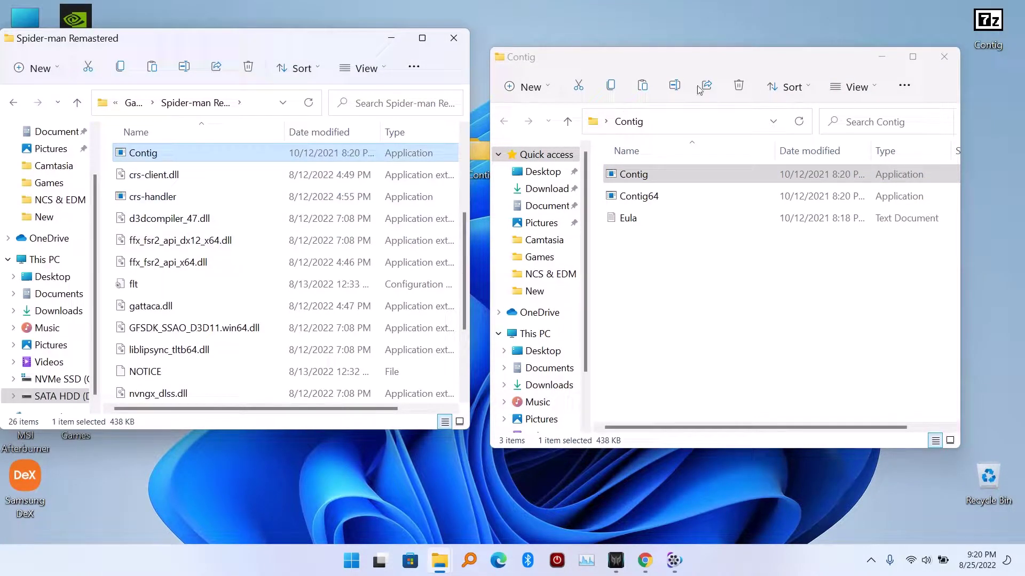
Send a shortcut of the game folder's Contig to the desktop and position it near the centre.
left_click(944, 57)
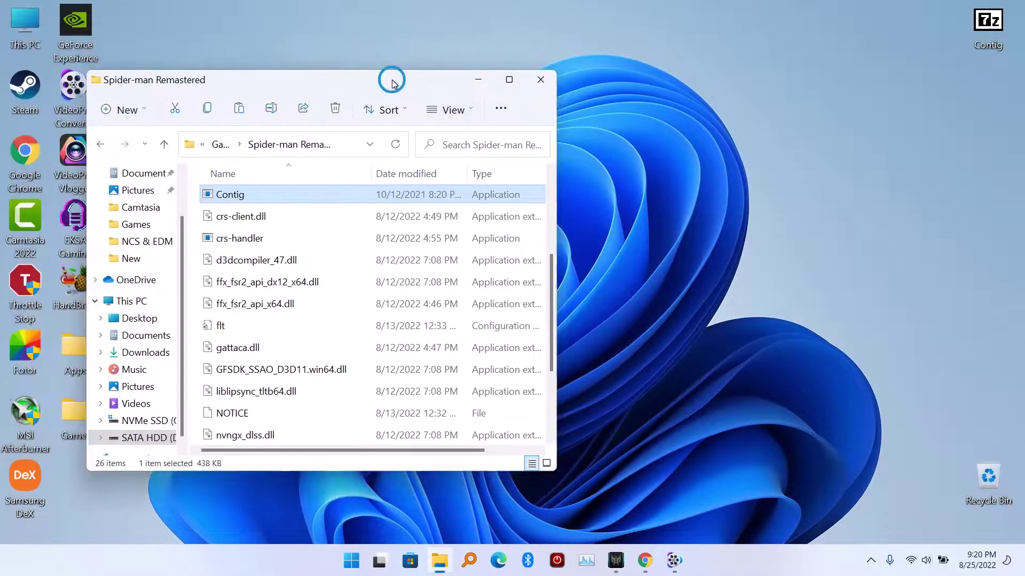
left_click_drag(338, 62, 586, 75)
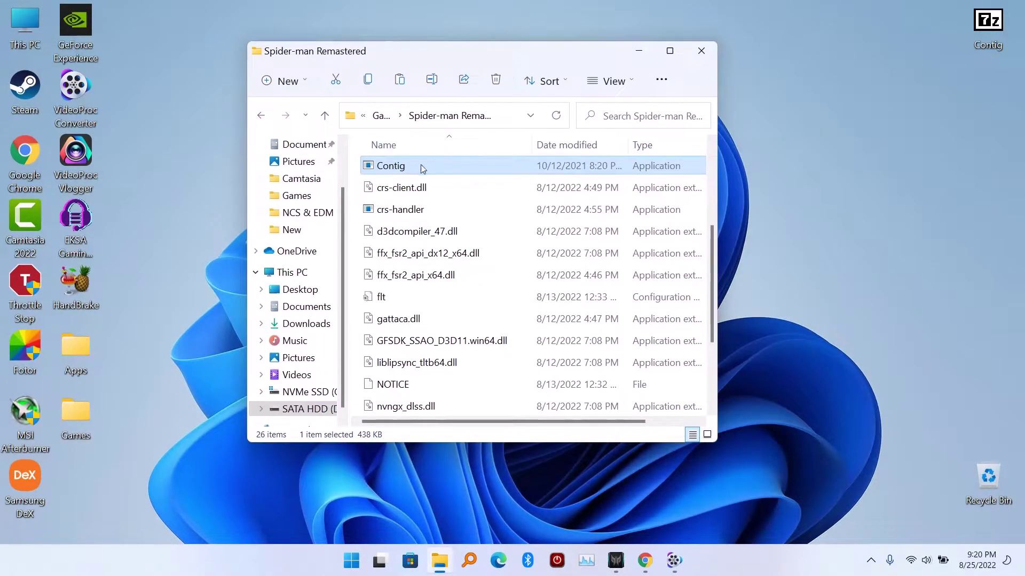
right_click(420, 165)
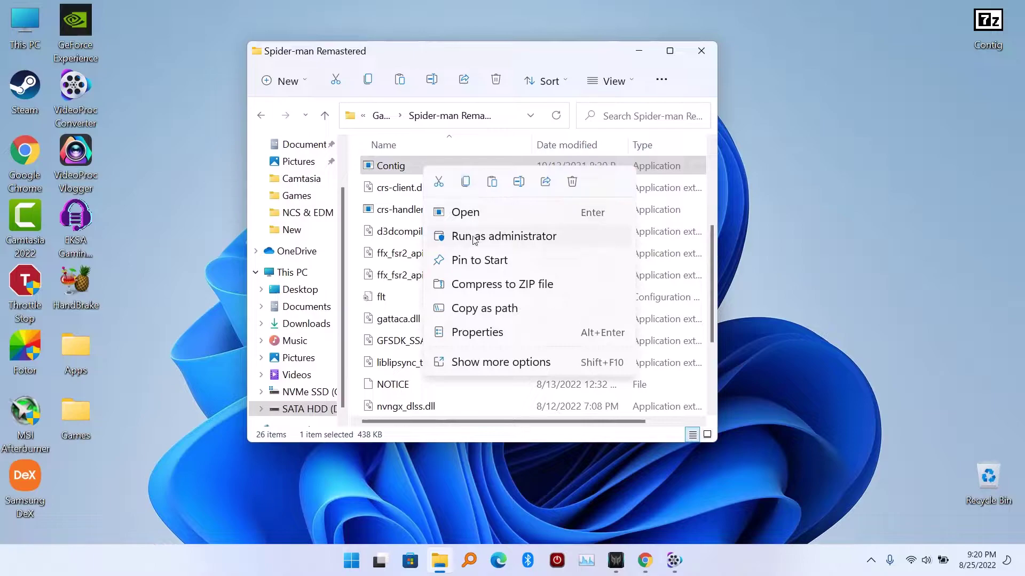
left_click(501, 364)
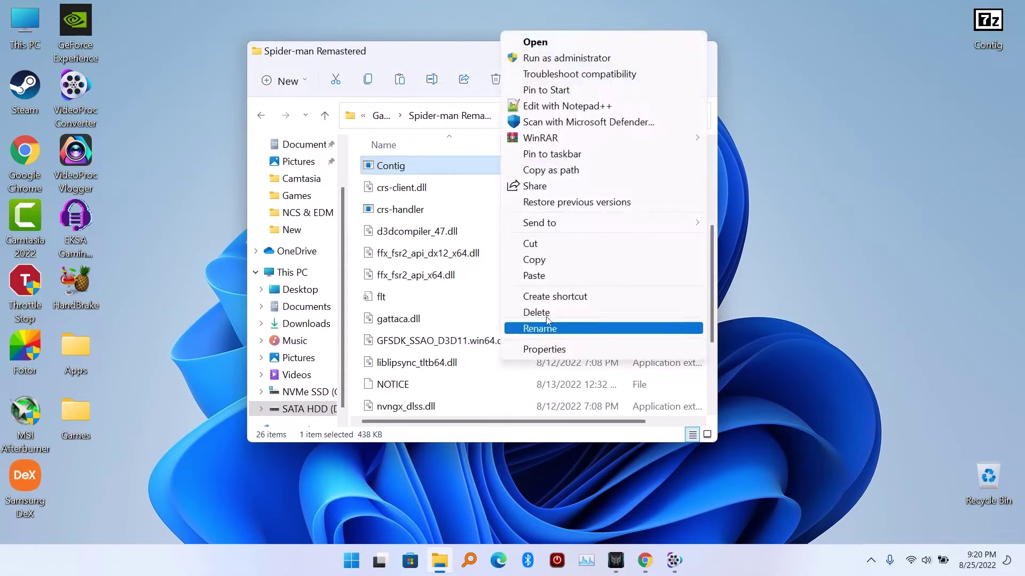
mouse_move(560, 223)
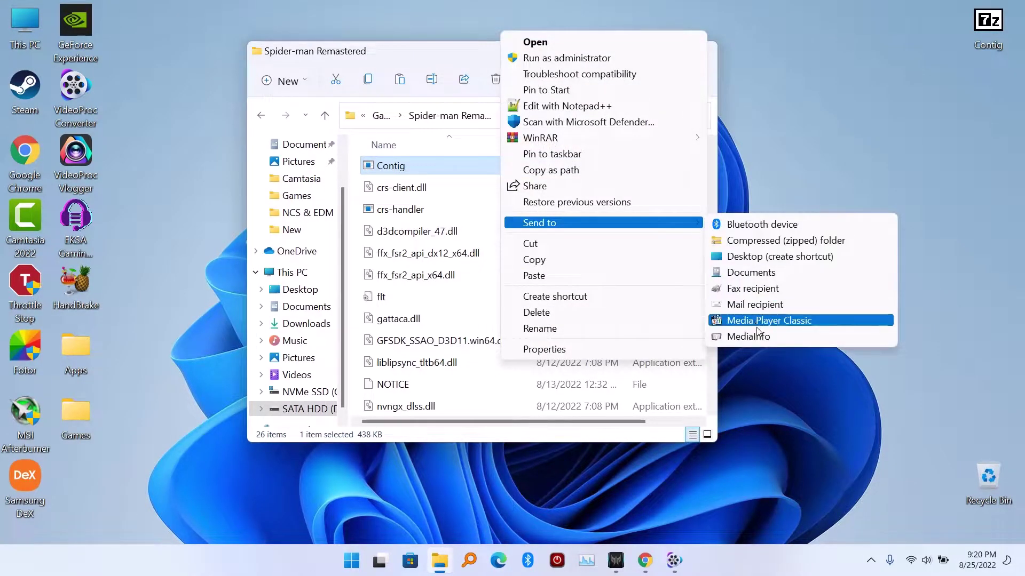
left_click(773, 257)
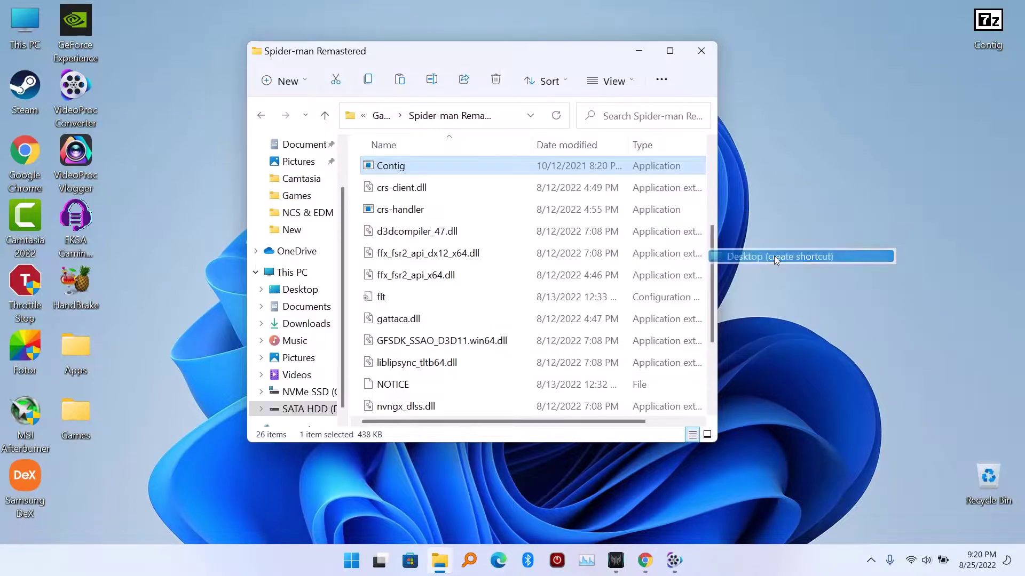
left_click(700, 50)
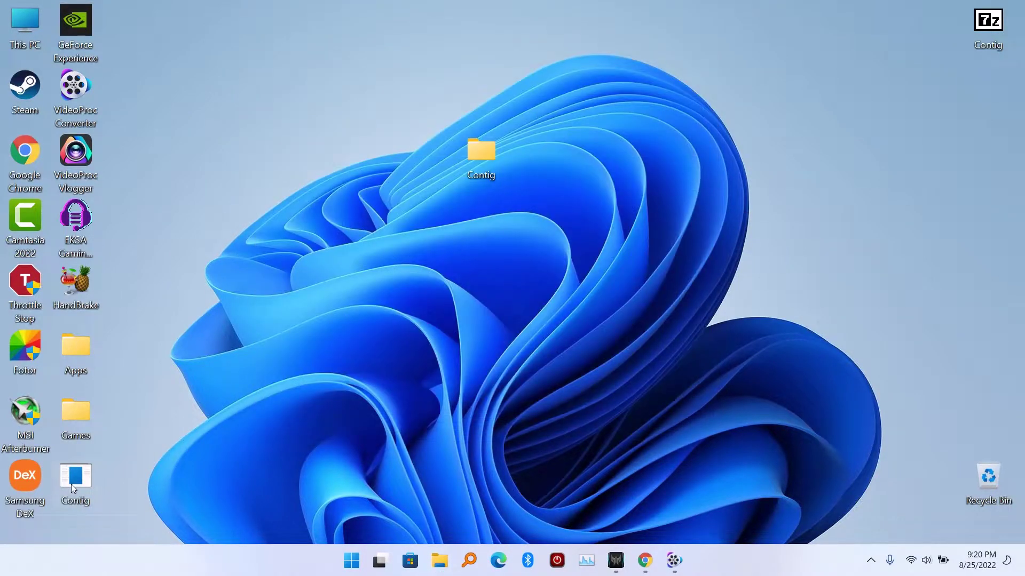
left_click_drag(71, 484, 263, 156)
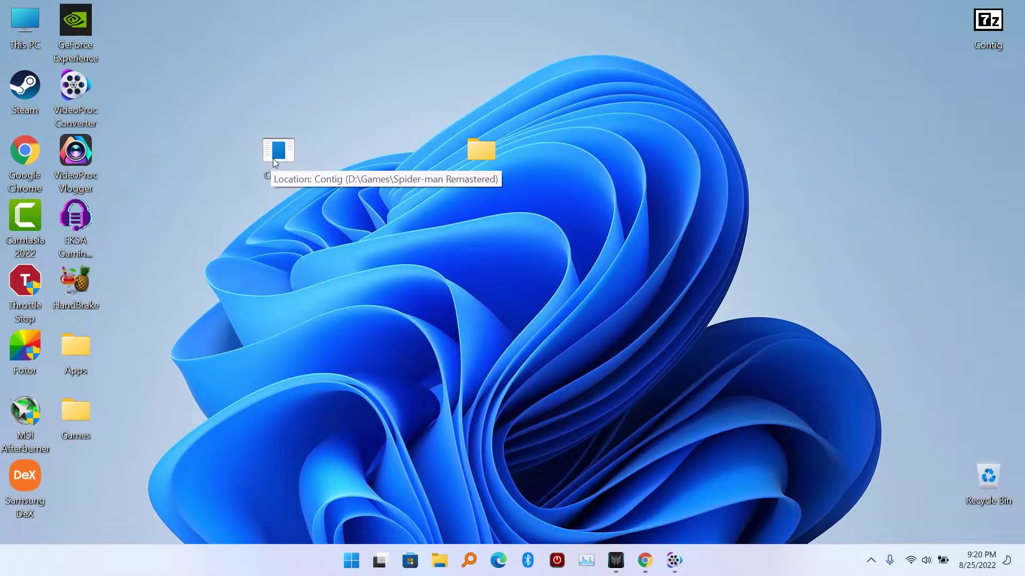
Append the -s switch to the Contig shortcut's target and apply it.
right_click(273, 159)
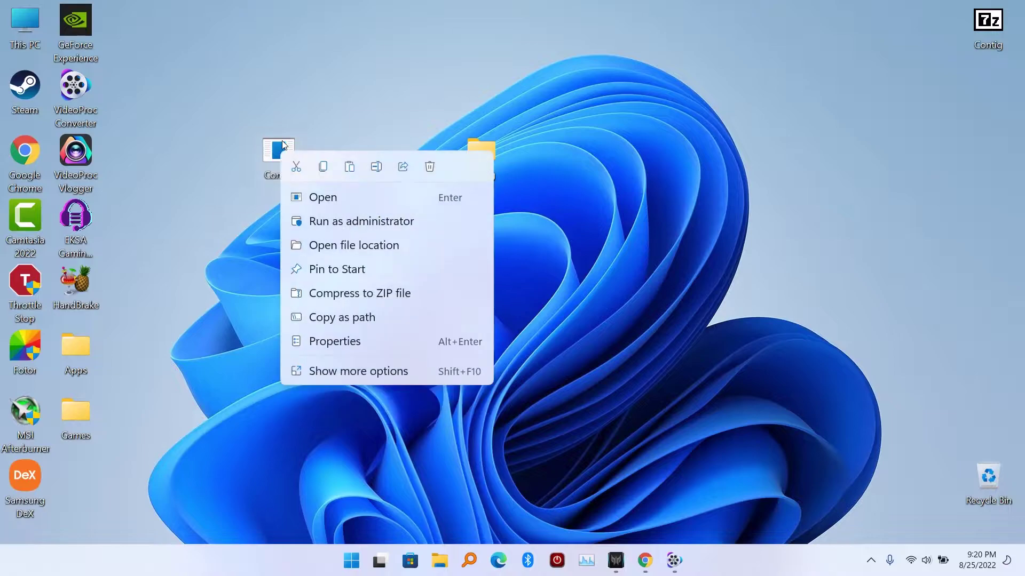
left_click(330, 340)
left_click_drag(385, 160, 366, 120)
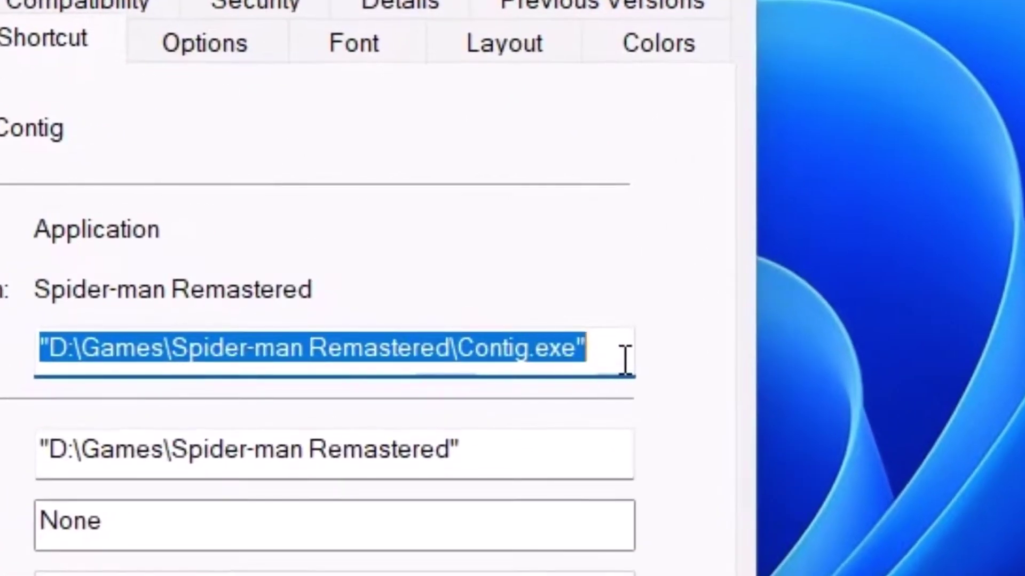
left_click(622, 354)
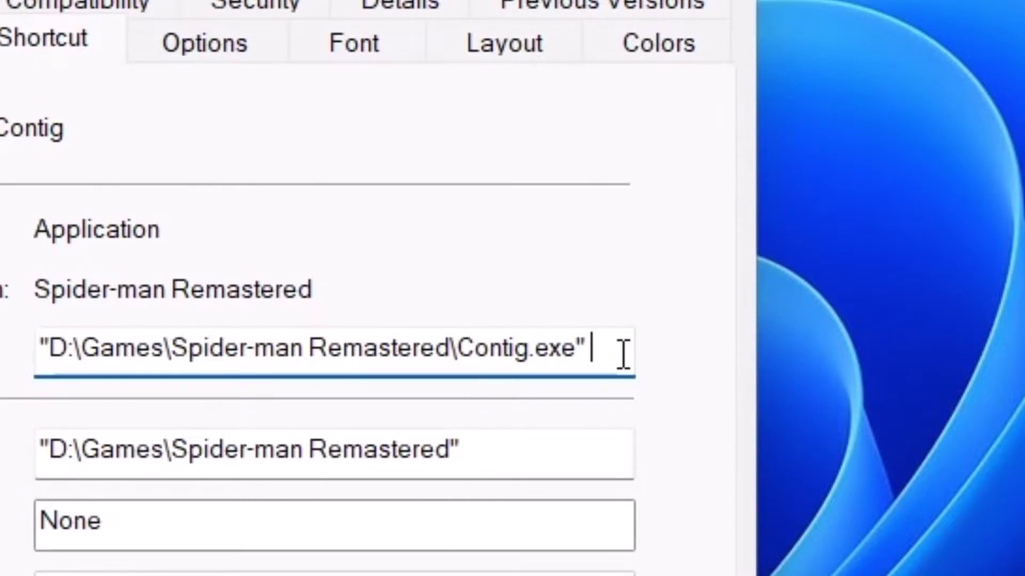
type("-")
type("s")
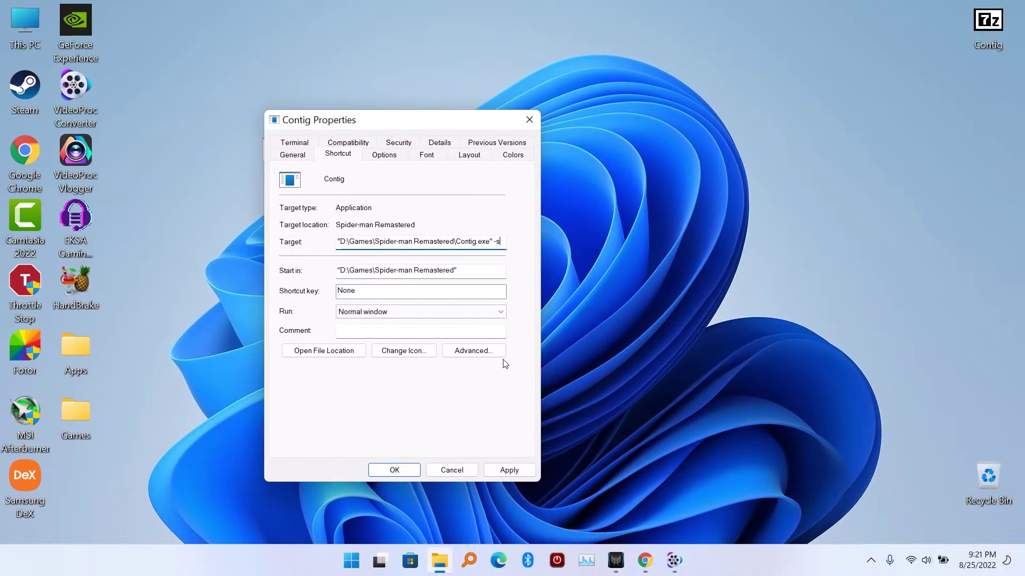
left_click(534, 471)
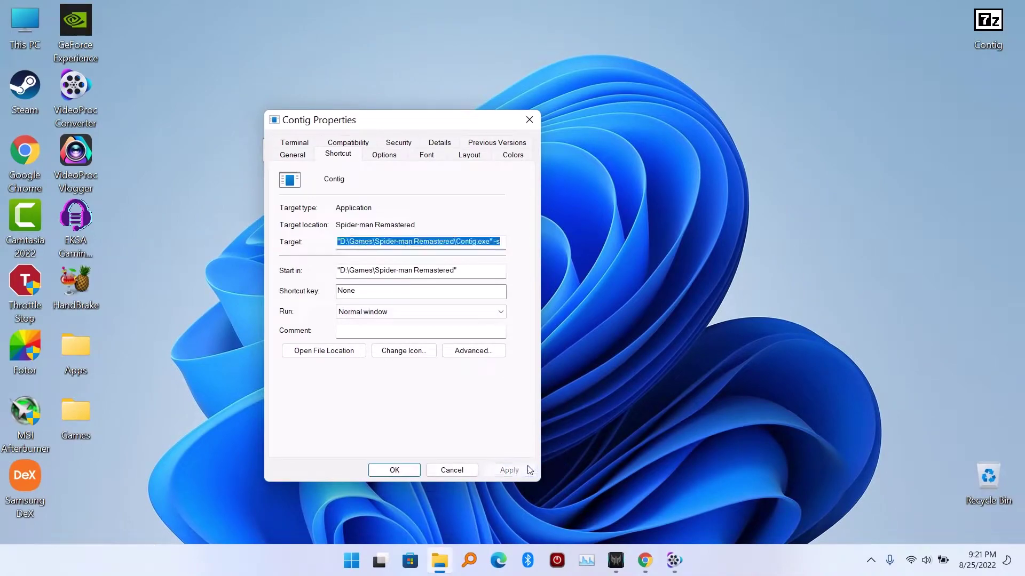
Set the Contig shortcut to always run as administrator in Compatibility.
left_click(339, 144)
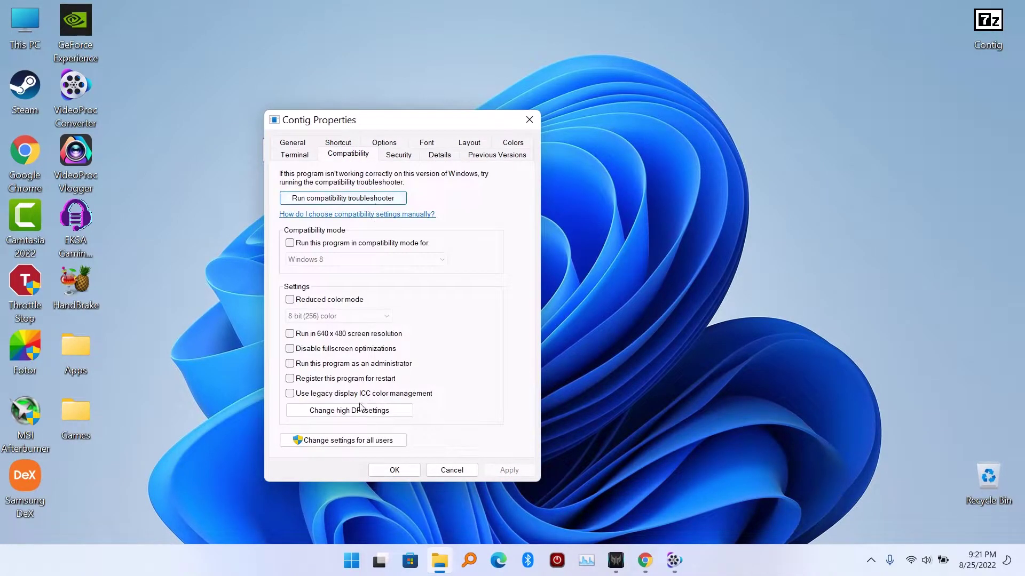
left_click(291, 365)
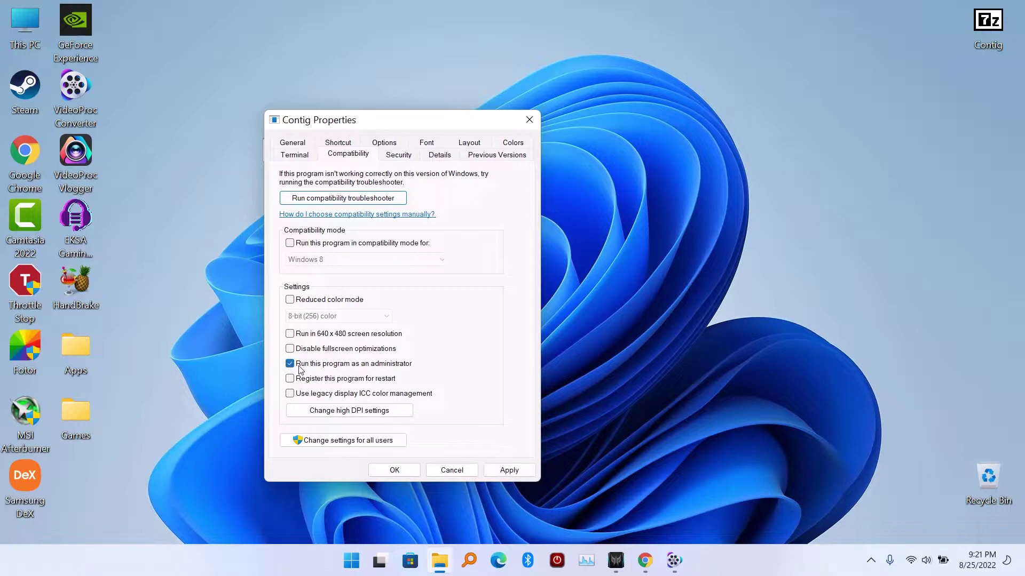
left_click(490, 471)
Launch Contig from its shortcut, approve UAC and the license, then minimise its console while it runs.
left_click(394, 470)
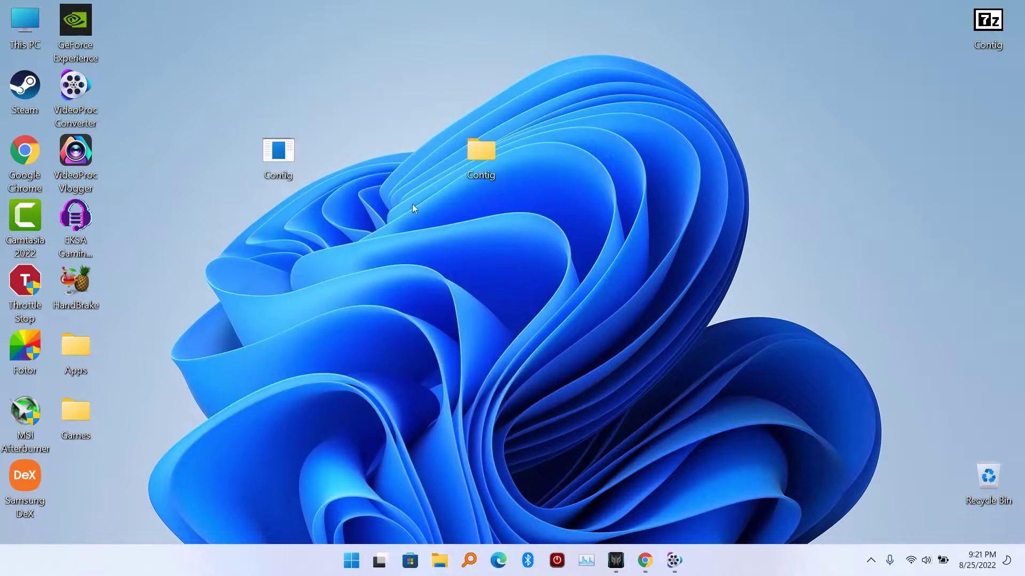
double_click(262, 157)
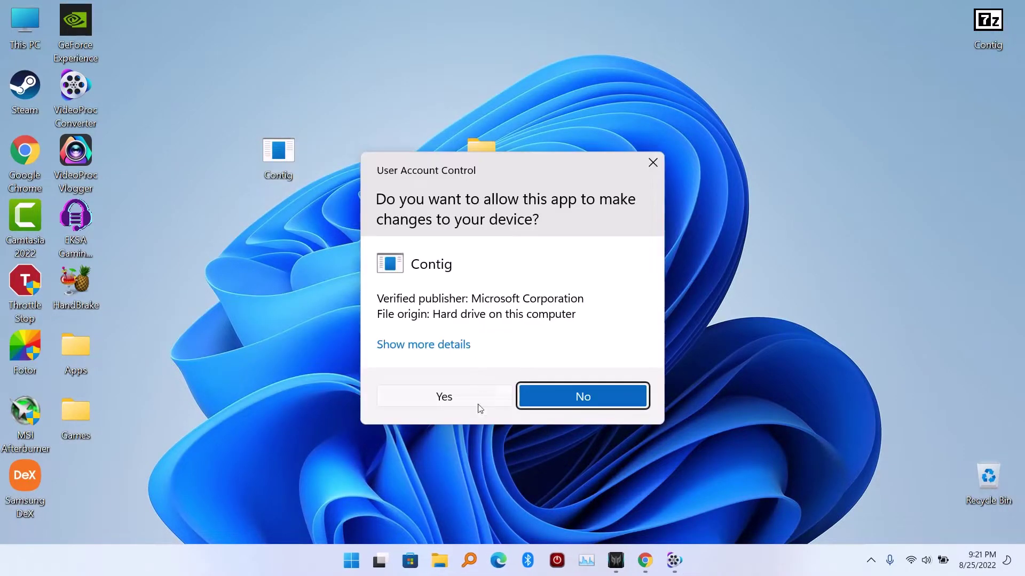
left_click(459, 399)
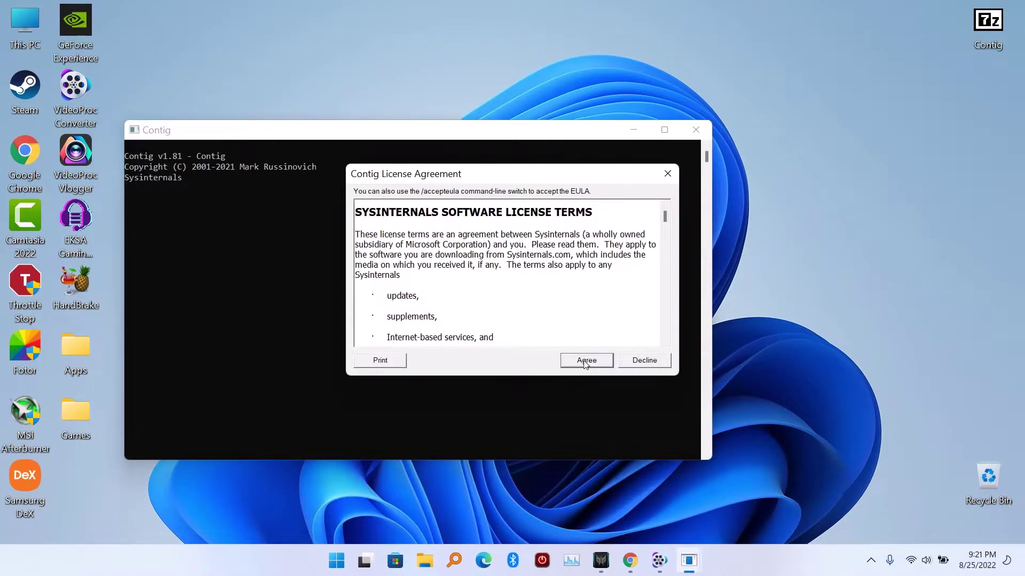
left_click(587, 362)
left_click_drag(417, 131, 483, 91)
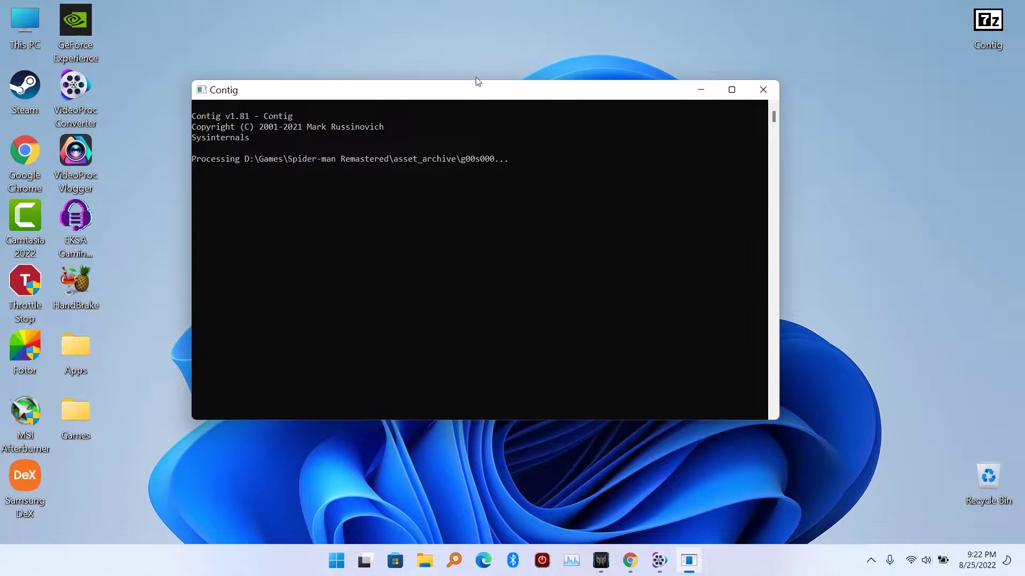
left_click_drag(381, 91, 391, 79)
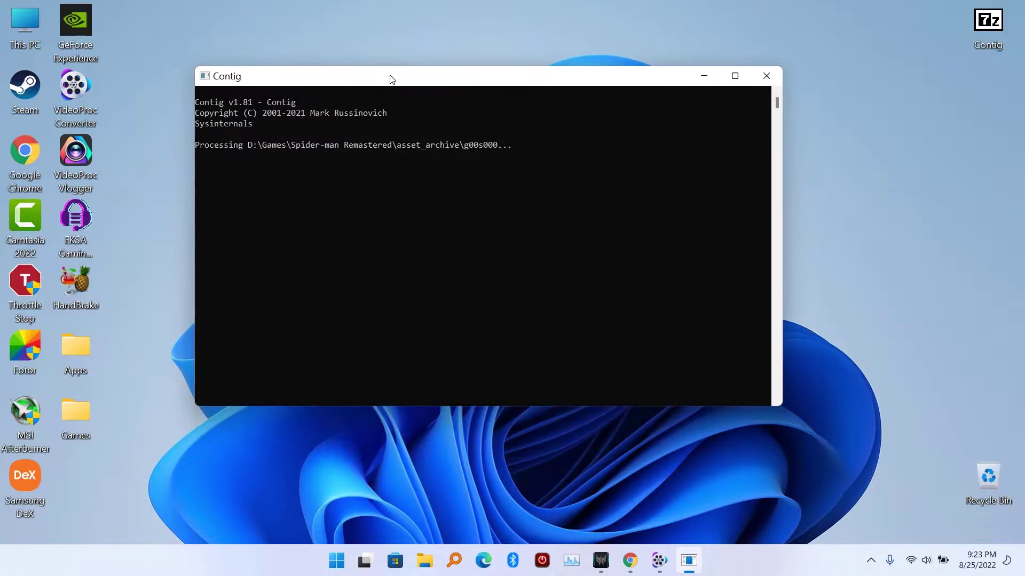
left_click(701, 76)
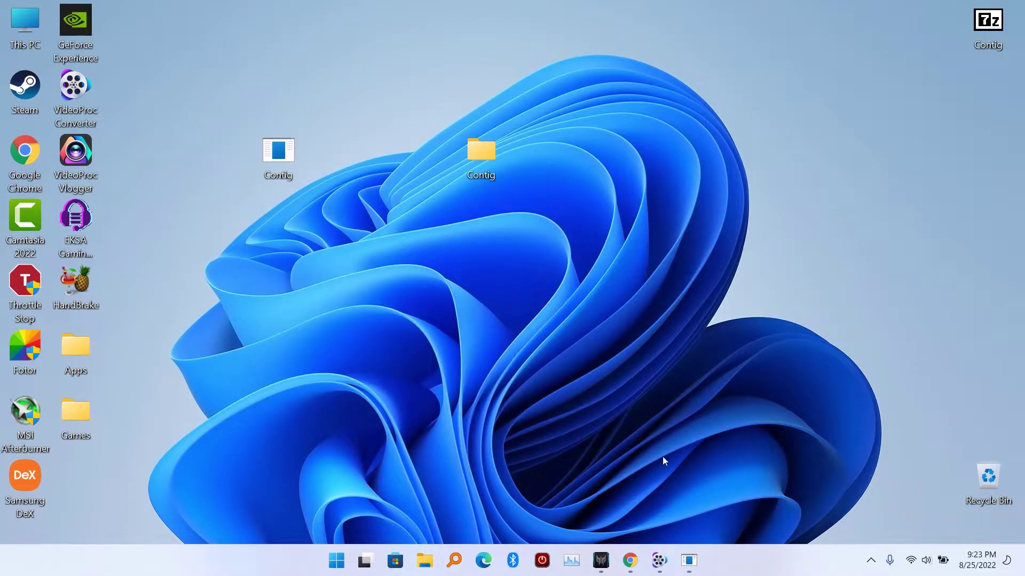
Search Google for low specs experience in Chrome.
left_click(630, 560)
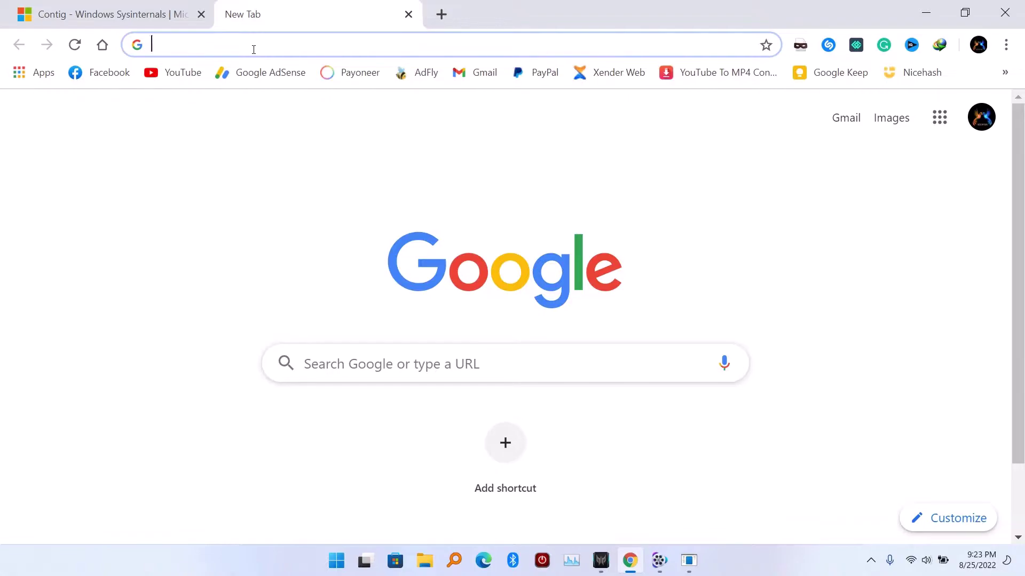
type("low ")
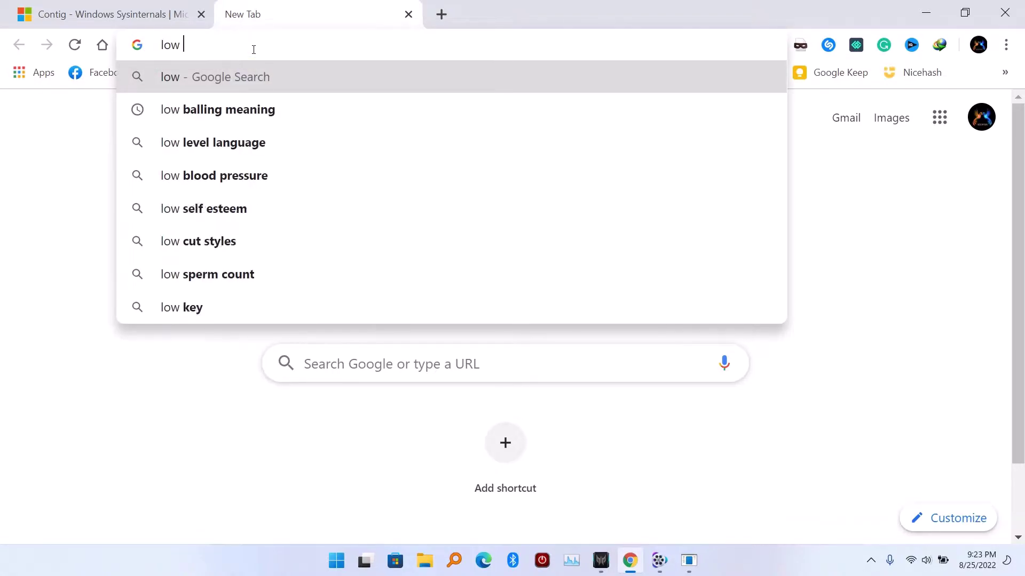
type("spec")
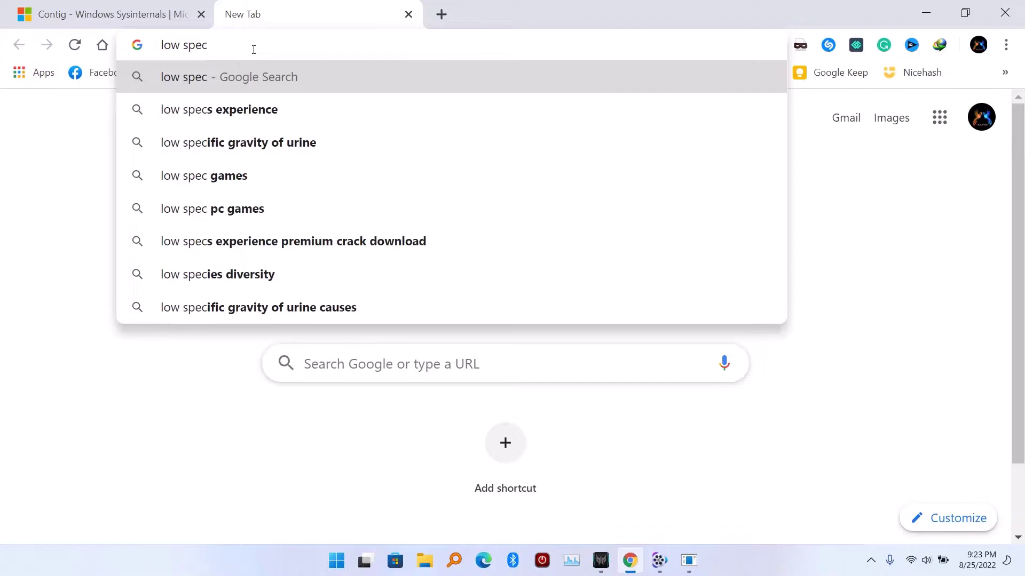
left_click(245, 109)
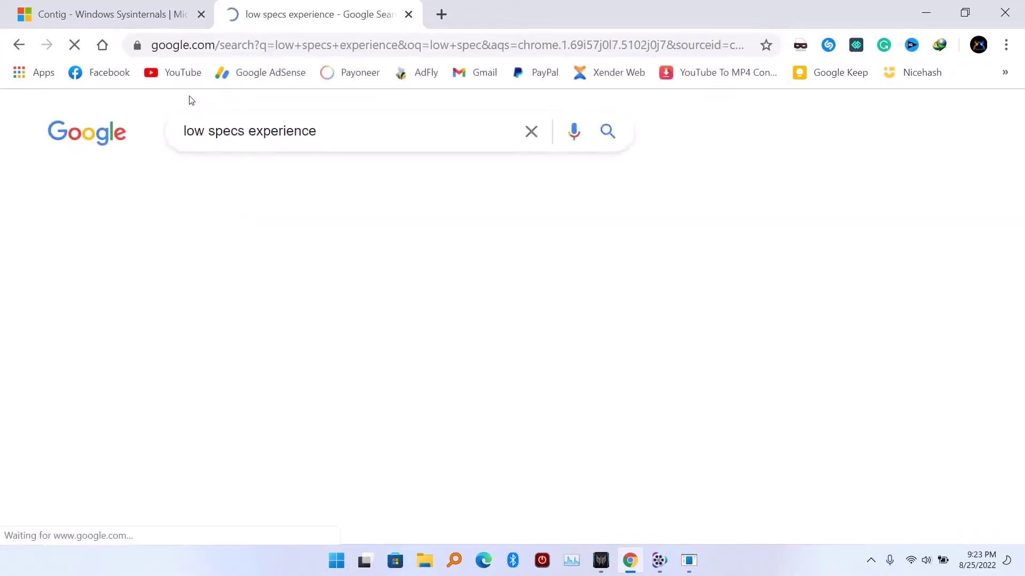
scroll(216, 205, "down", 2)
scroll(206, 201, "up", 2)
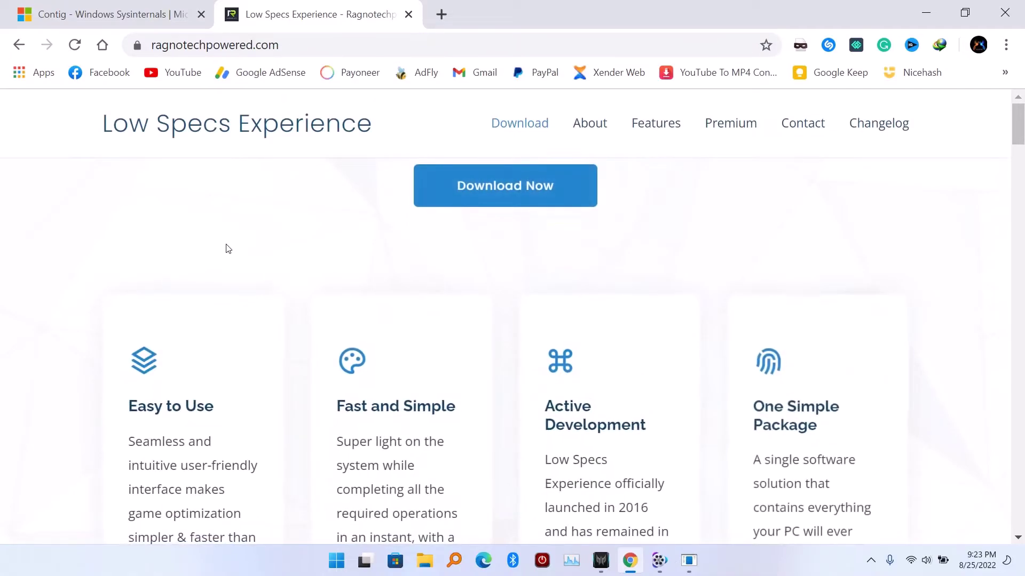
scroll(227, 248, "down", 5)
scroll(227, 249, "down", 4)
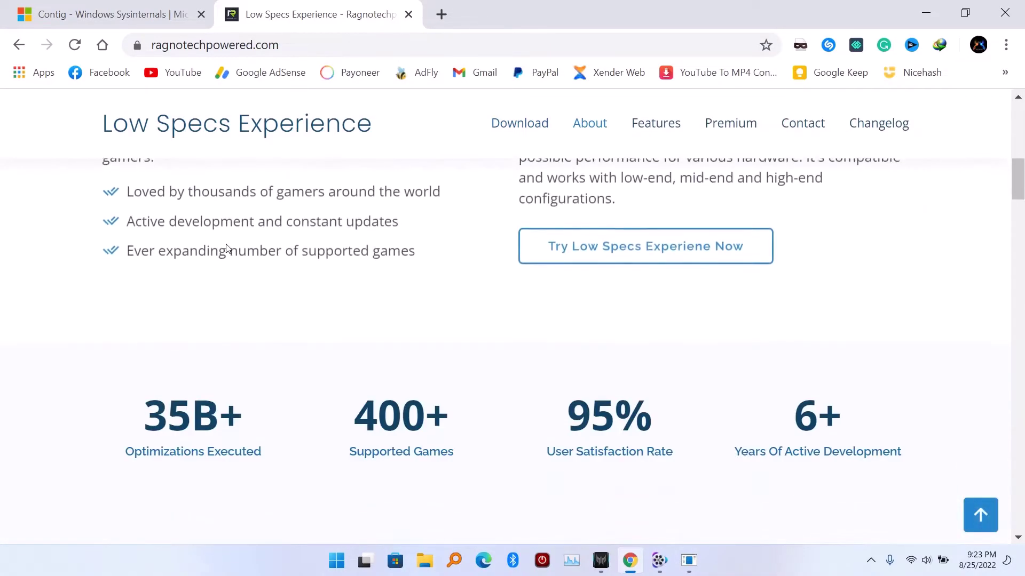
scroll(226, 248, "down", 3)
scroll(229, 249, "up", 2)
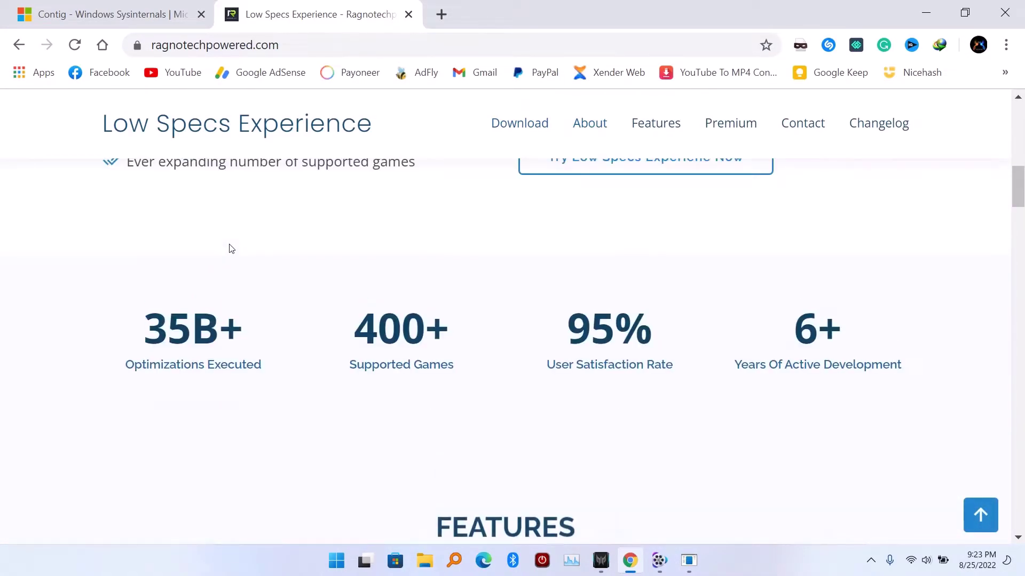
scroll(230, 248, "up", 2)
scroll(230, 249, "up", 5)
scroll(230, 248, "up", 2)
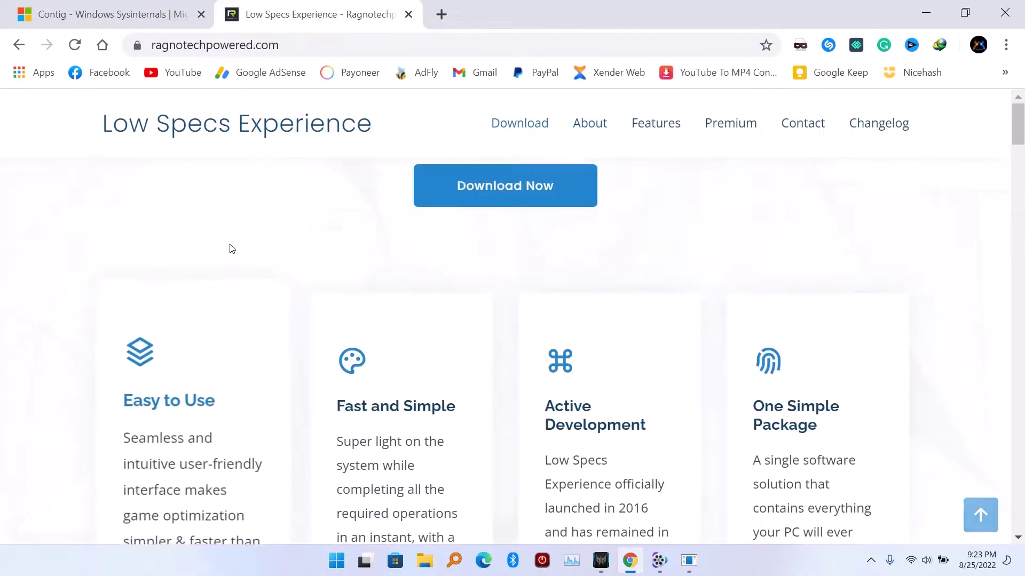
Request the Free Lite download of Low Specs Experience from the site's pricing section.
left_click(743, 137)
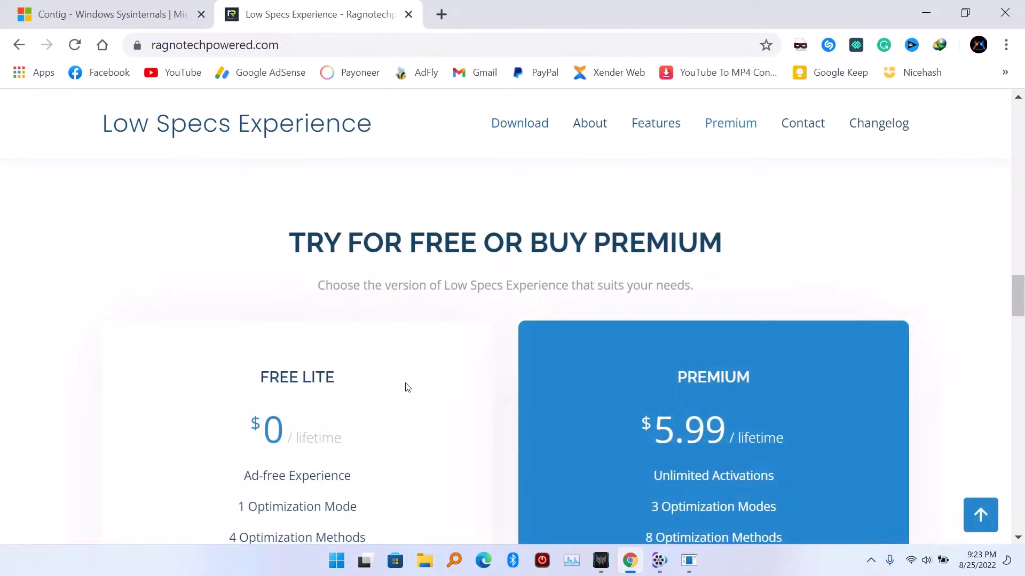
scroll(400, 387, "down", 1)
scroll(612, 403, "down", 2)
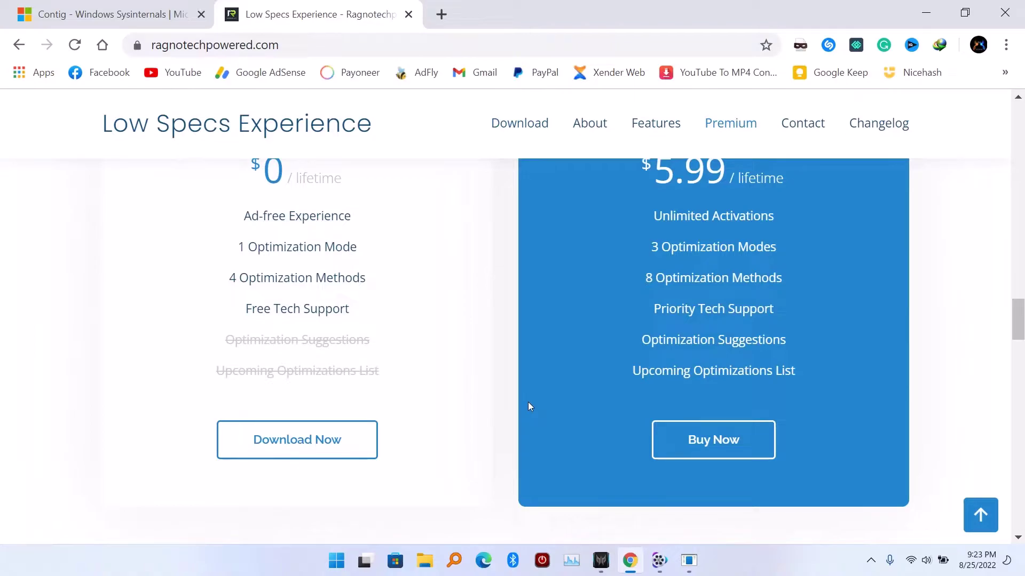
scroll(528, 407, "up", 1)
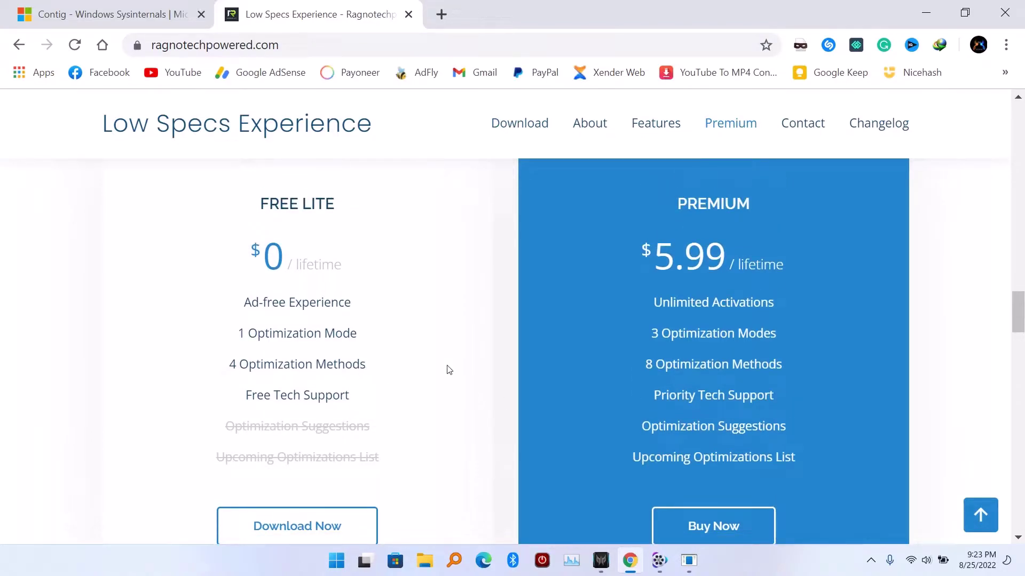
scroll(583, 323, "down", 1)
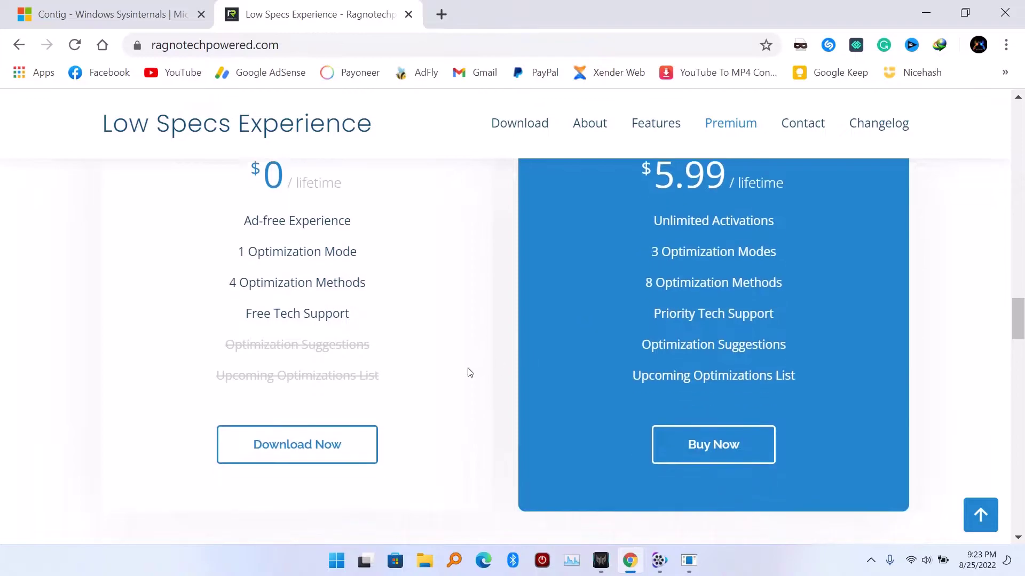
left_click(343, 424)
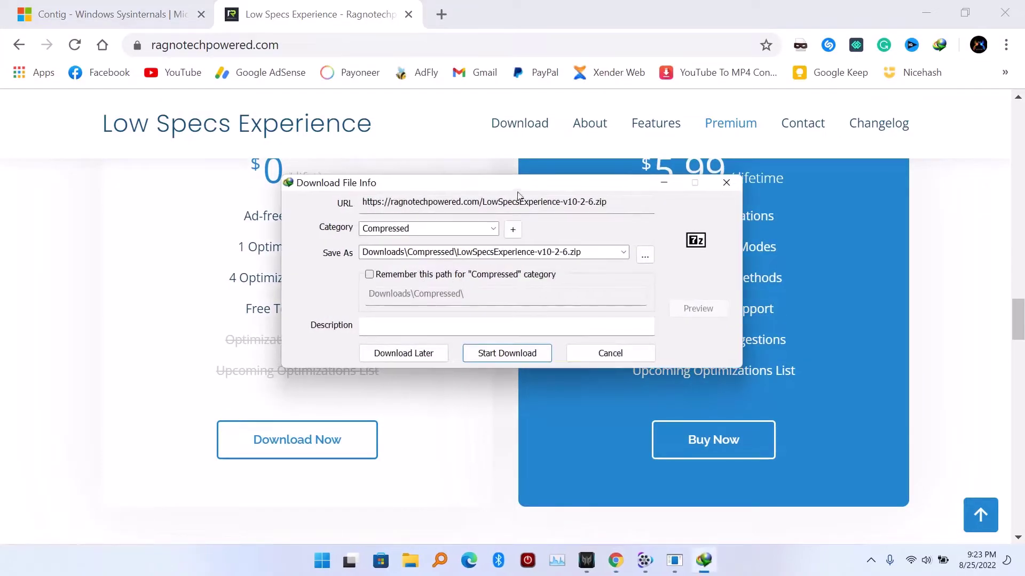
Download LowSpecsExperience-v10-2-6.zip via IDM and move the finished zip onto the desktop.
left_click_drag(517, 192, 520, 183)
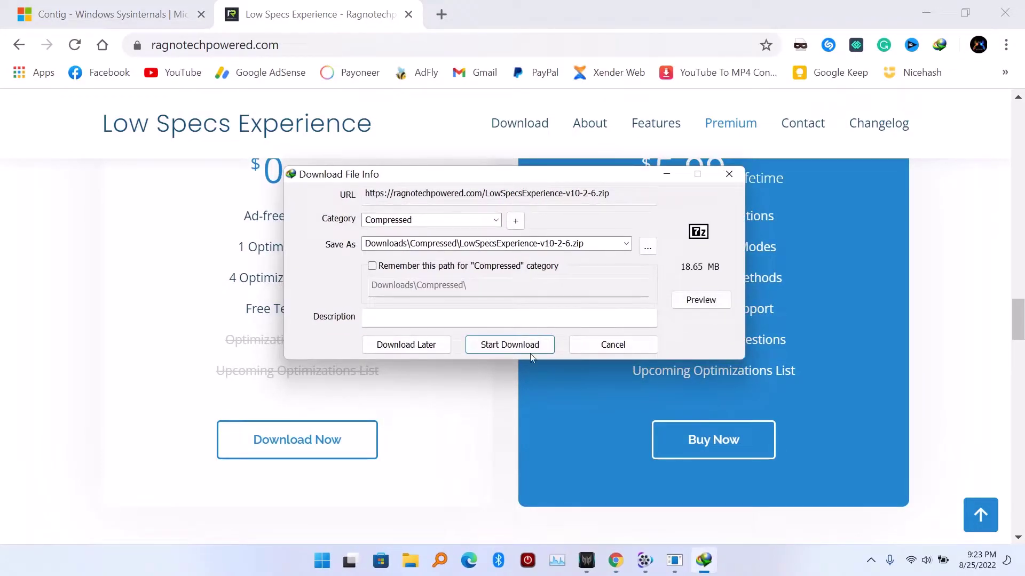
left_click(517, 344)
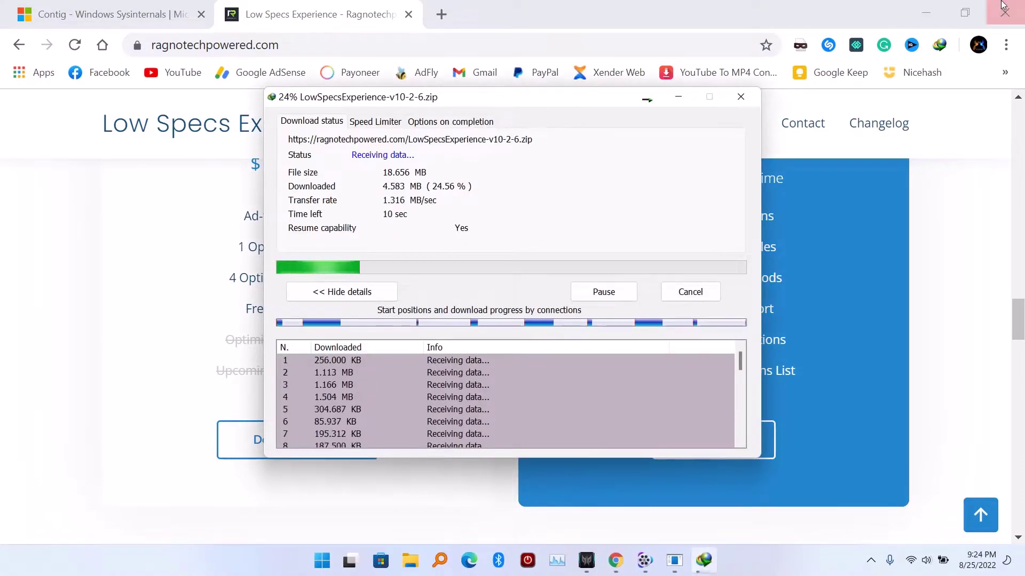
left_click(932, 15)
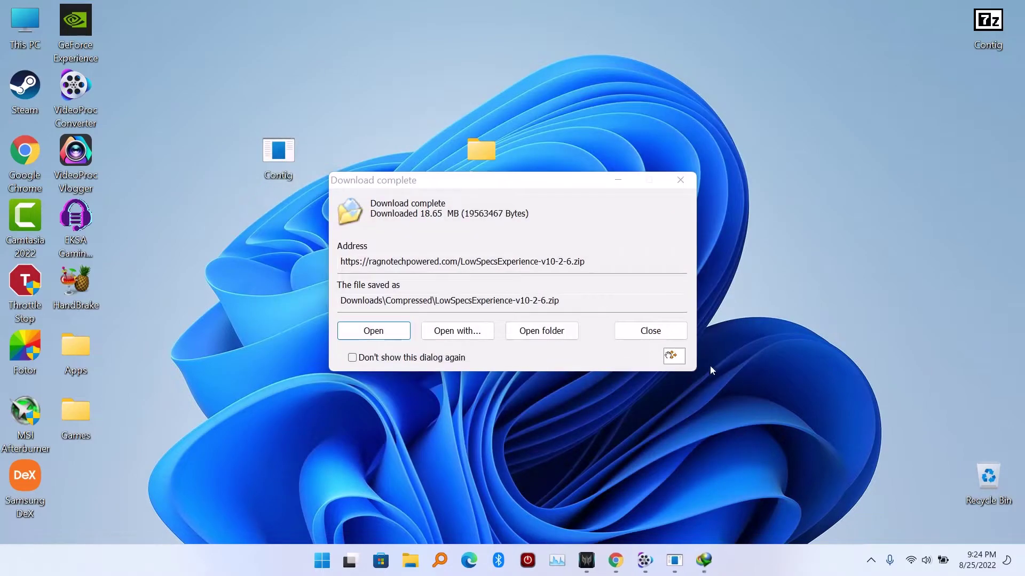
left_click_drag(674, 356, 755, 203)
left_click(682, 181)
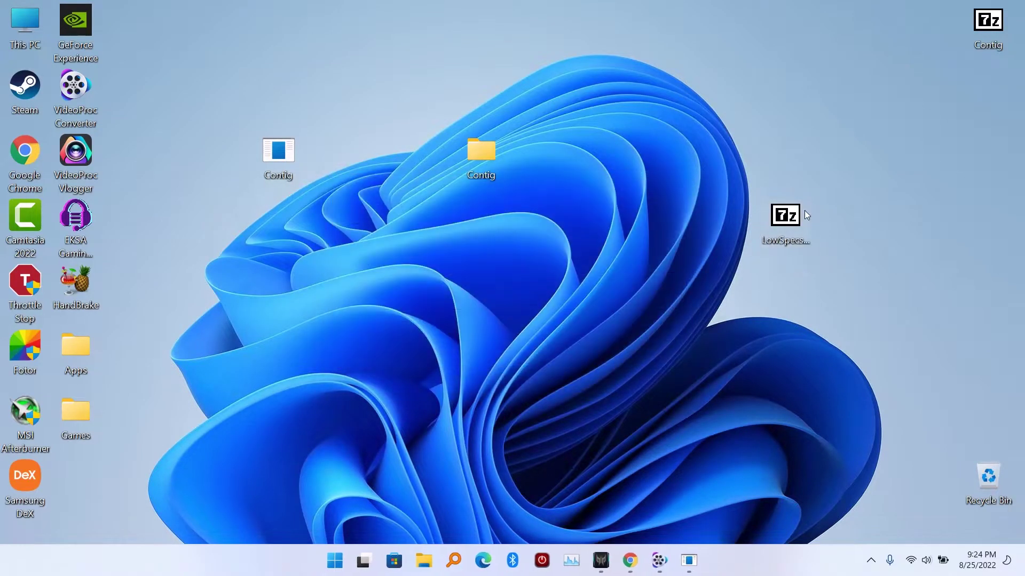
Inspect the zip's contents, then extract it to the suggested LowSpecsExperience-v10-2-6 desktop folder.
left_click_drag(787, 214, 421, 92)
double_click(420, 92)
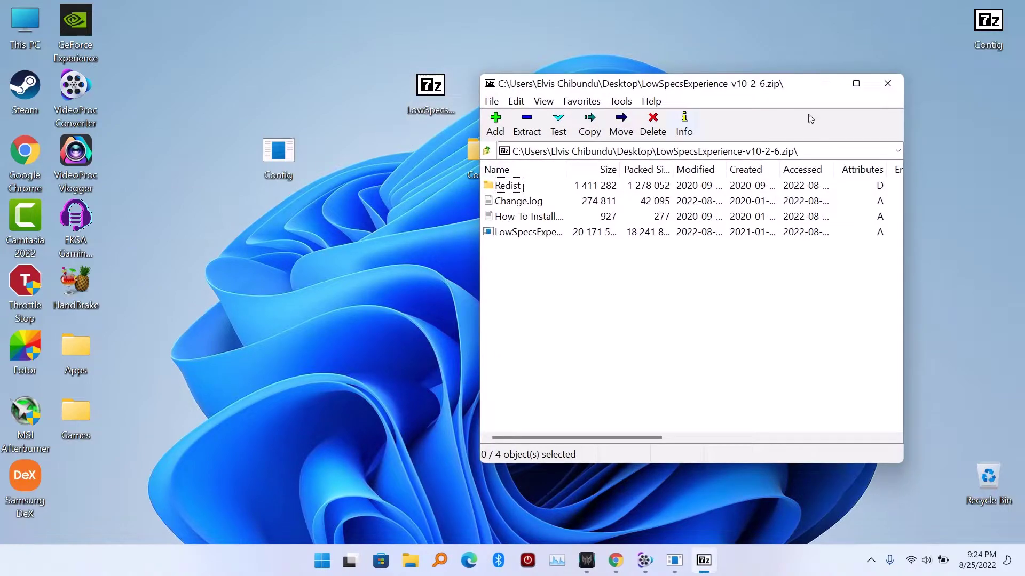
left_click(887, 84)
right_click(433, 89)
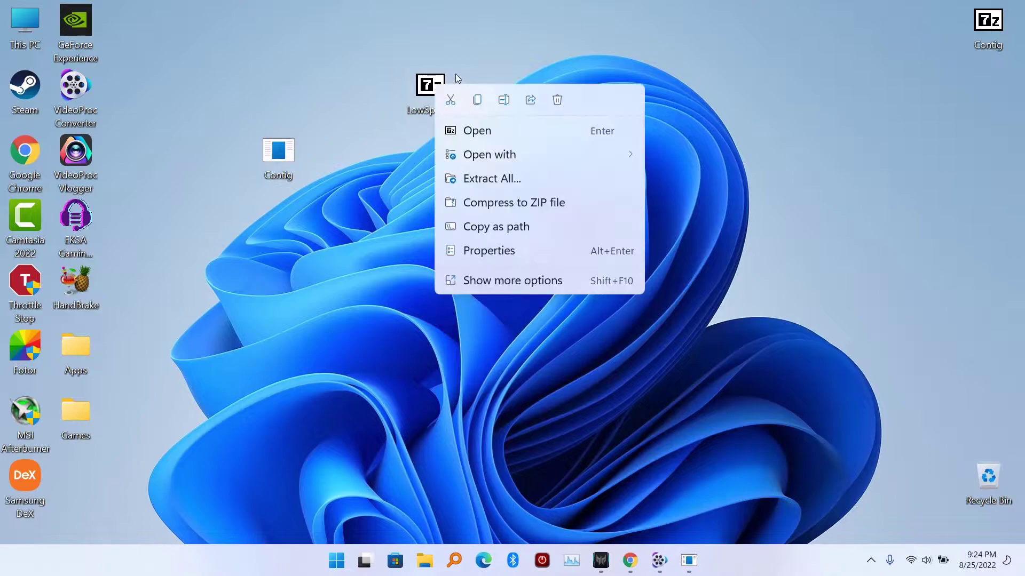
left_click(515, 175)
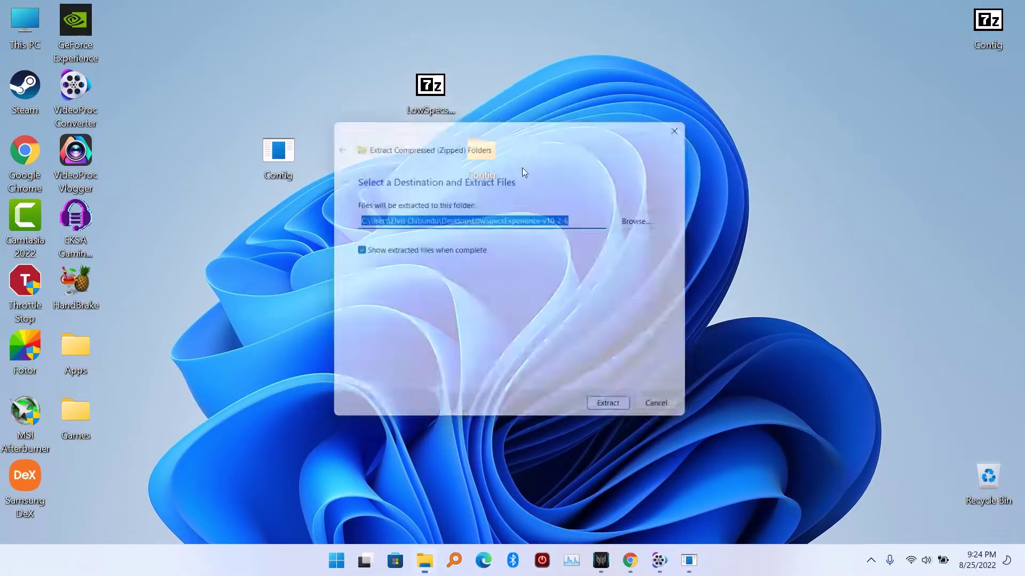
left_click(618, 415)
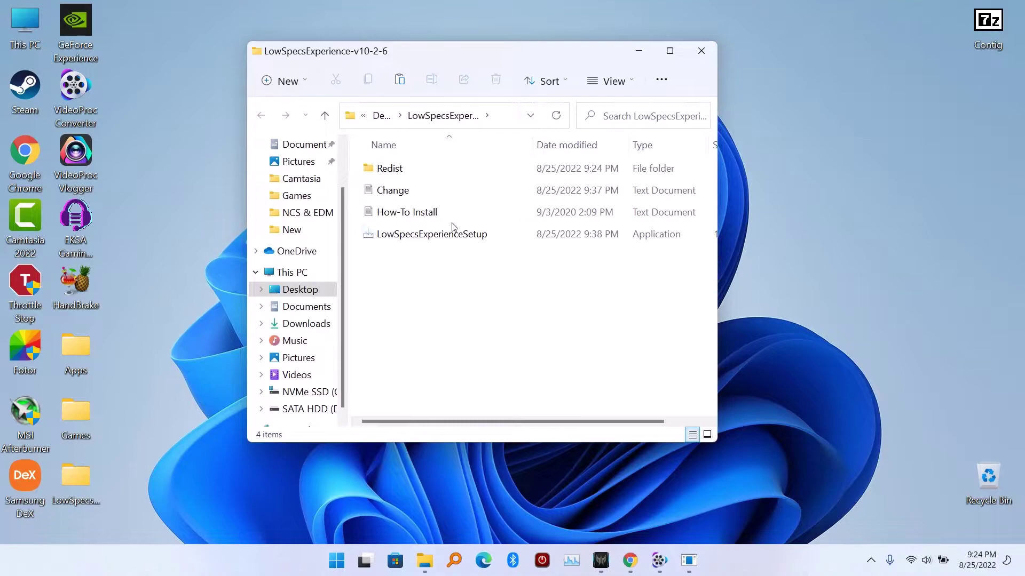
Browse into the Redist folder and select its three redistributable installers.
double_click(435, 170)
mouse_move(411, 253)
left_mouse_down()
mouse_move(467, 215)
mouse_move(438, 171)
left_mouse_up()
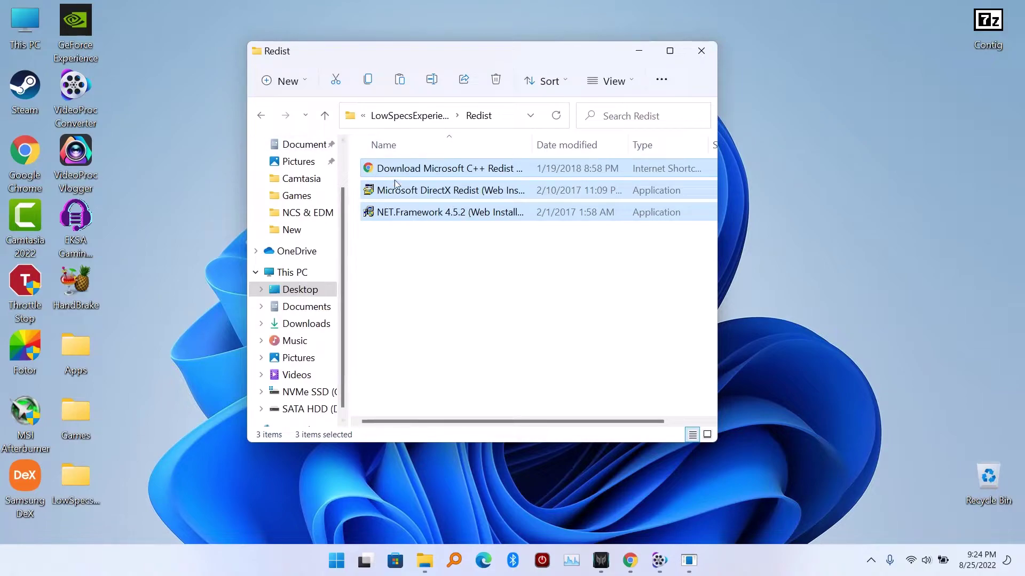
Run LowSpecsExperienceSetup from the extracted folder with UAC approval and close the Explorer window.
left_click(262, 116)
left_click(422, 238)
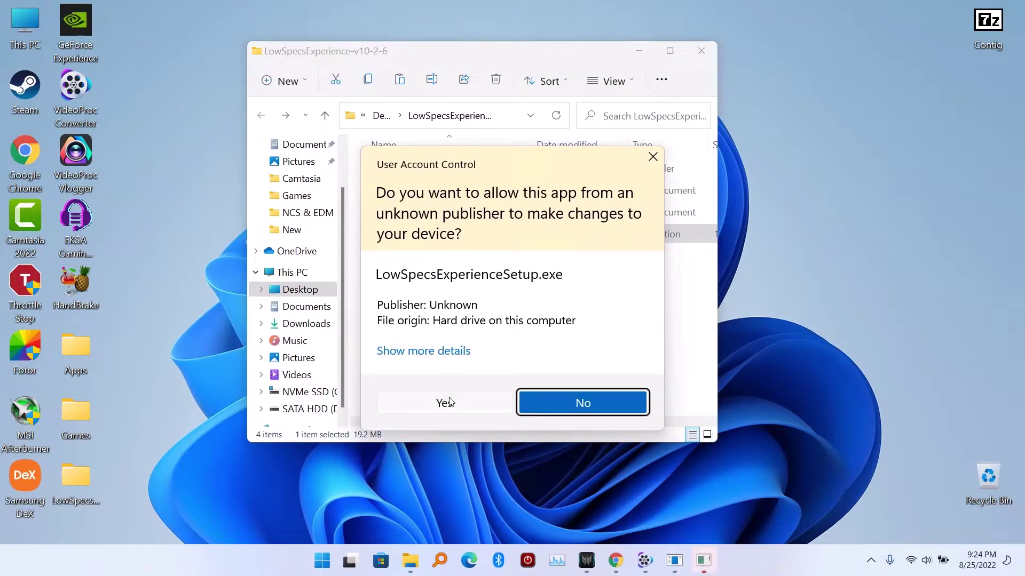
left_click(448, 401)
left_click(696, 51)
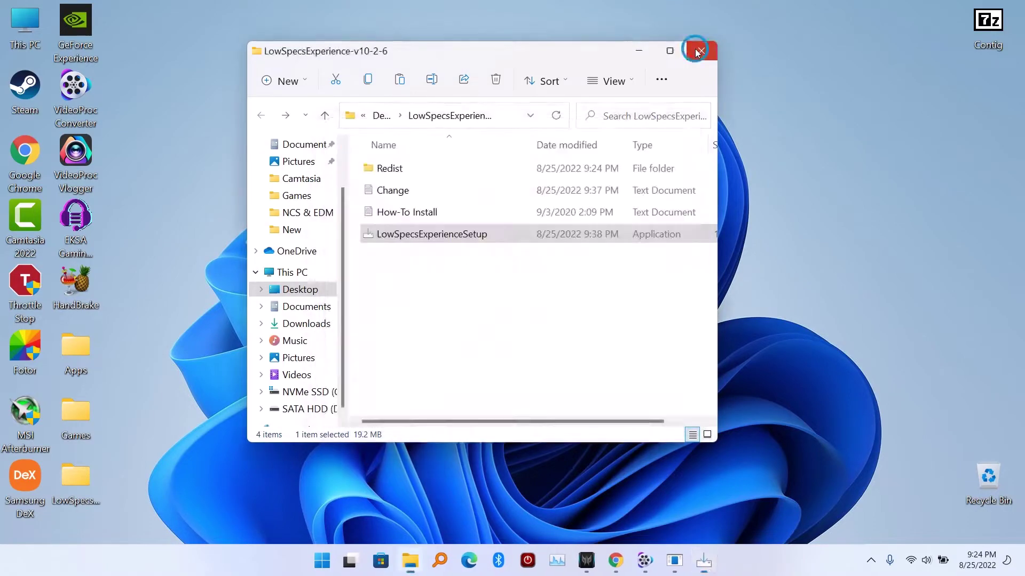
Accept the license, install v10.2.6 with both LSE and ReSwitch desktop shortcuts, and finish setup.
left_click(418, 368)
left_click(611, 408)
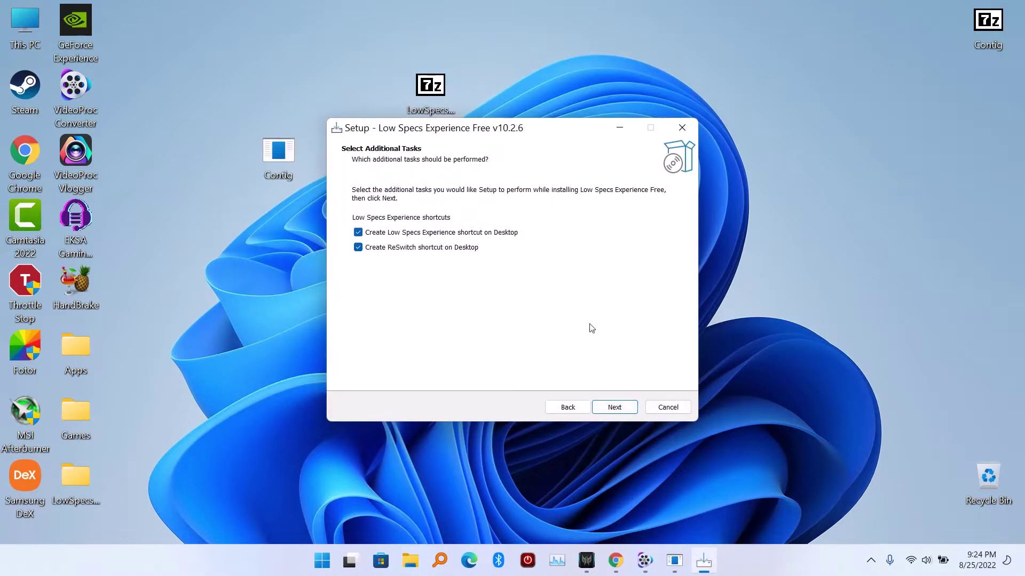
left_click(614, 406)
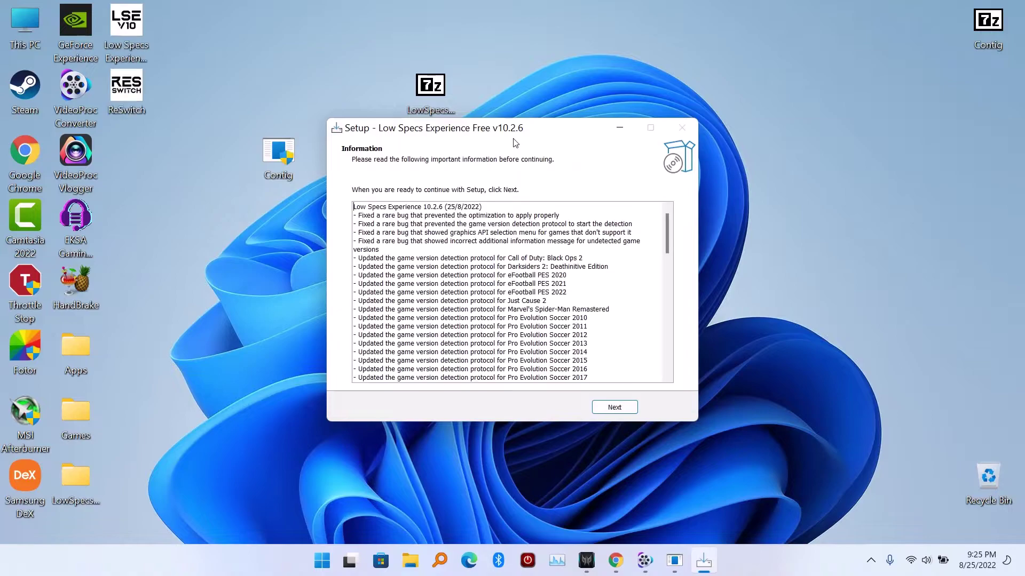
left_click(635, 408)
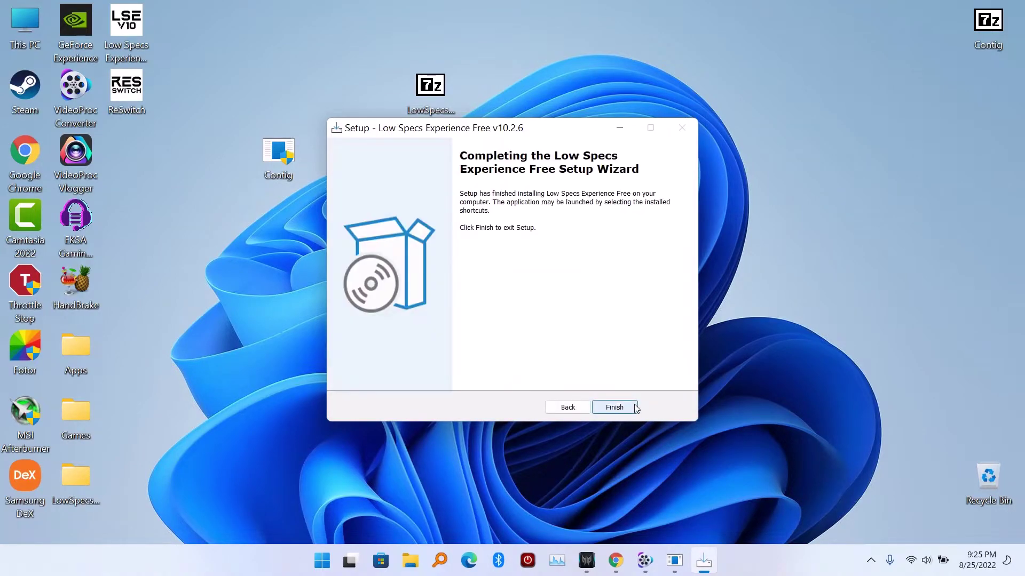
left_click(630, 409)
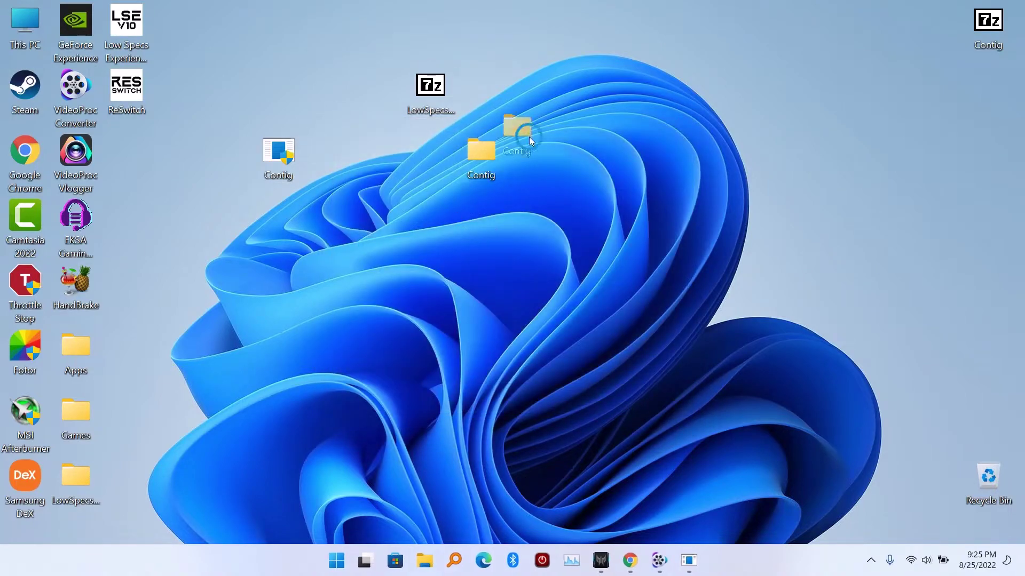
left_click_drag(529, 136, 594, 93)
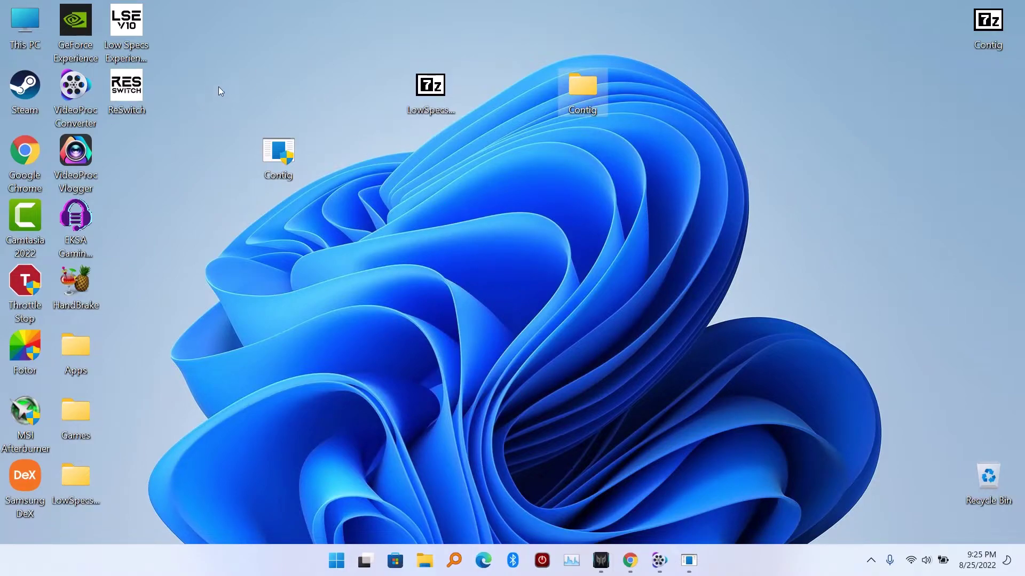
left_click(683, 552)
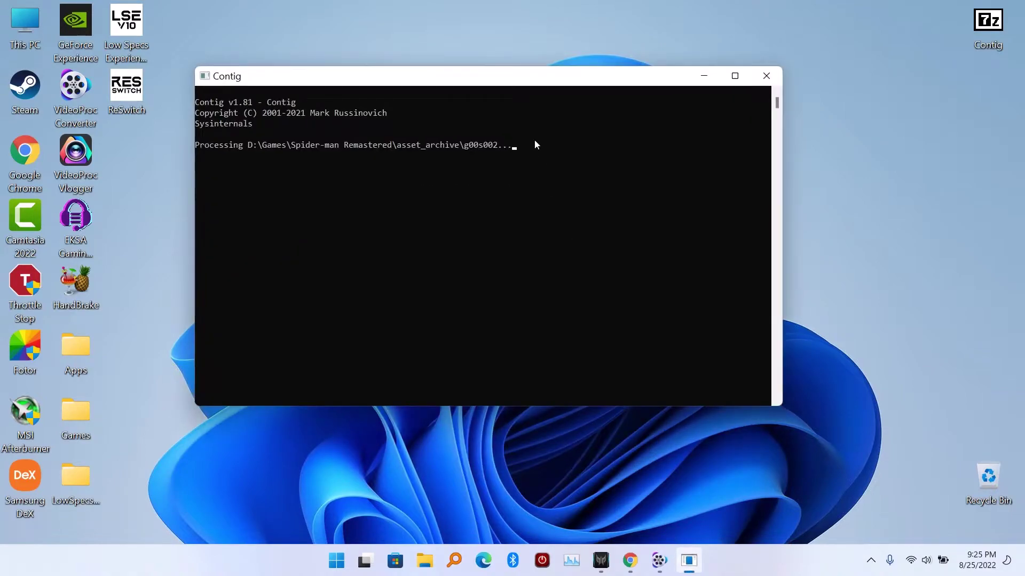
mouse_move(480, 65)
left_mouse_down()
mouse_move(482, 107)
mouse_move(505, 105)
left_mouse_up()
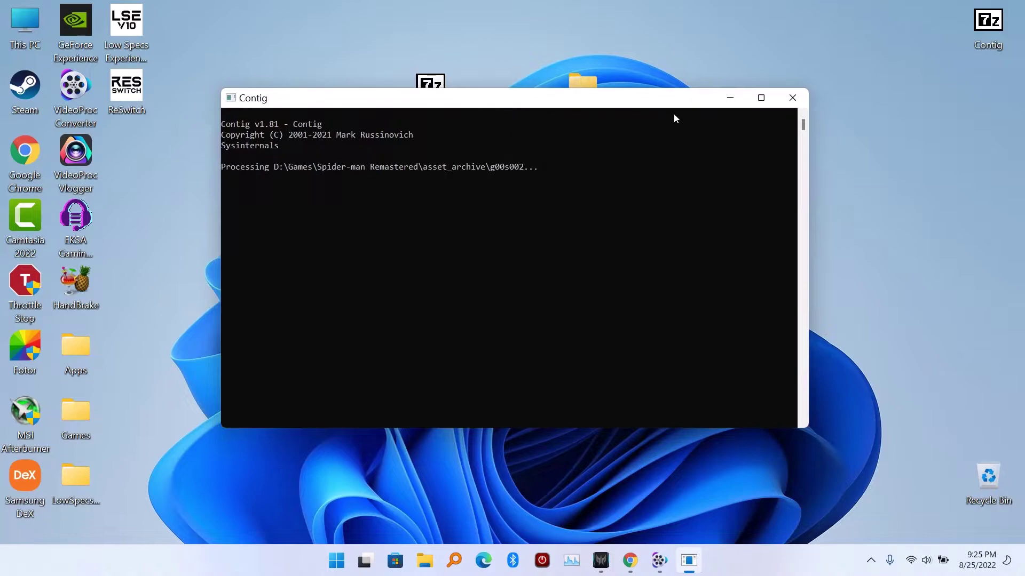
Run Low Specs Experience as administrator from its shortcut, approving UAC, and nudge its window higher.
left_click(725, 98)
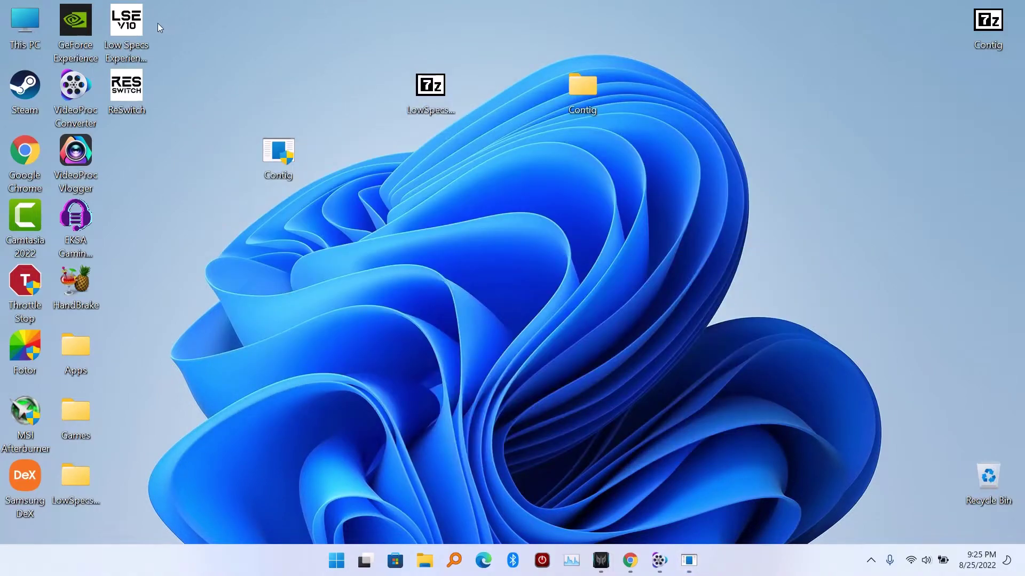
right_click(128, 25)
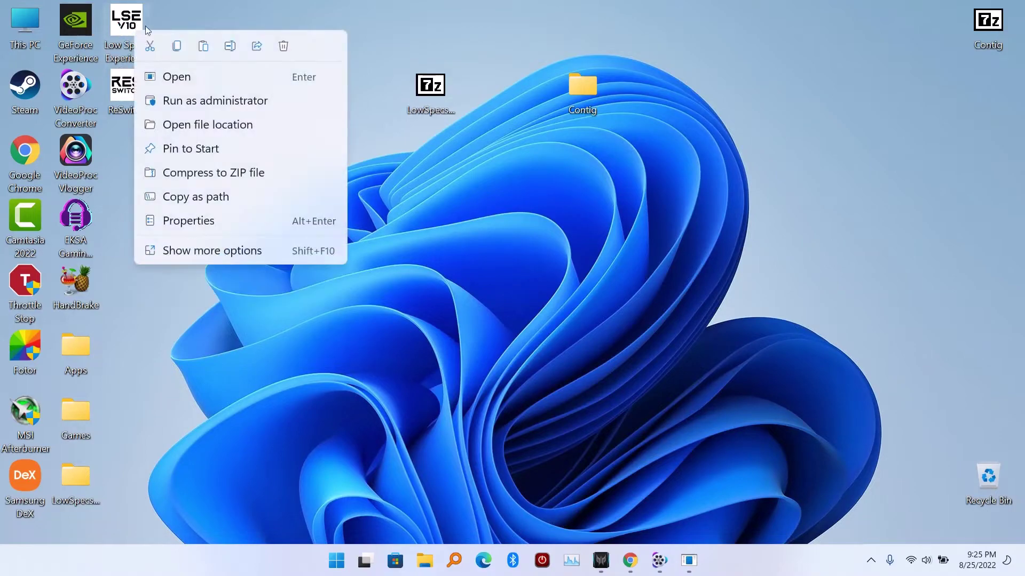
left_click(234, 101)
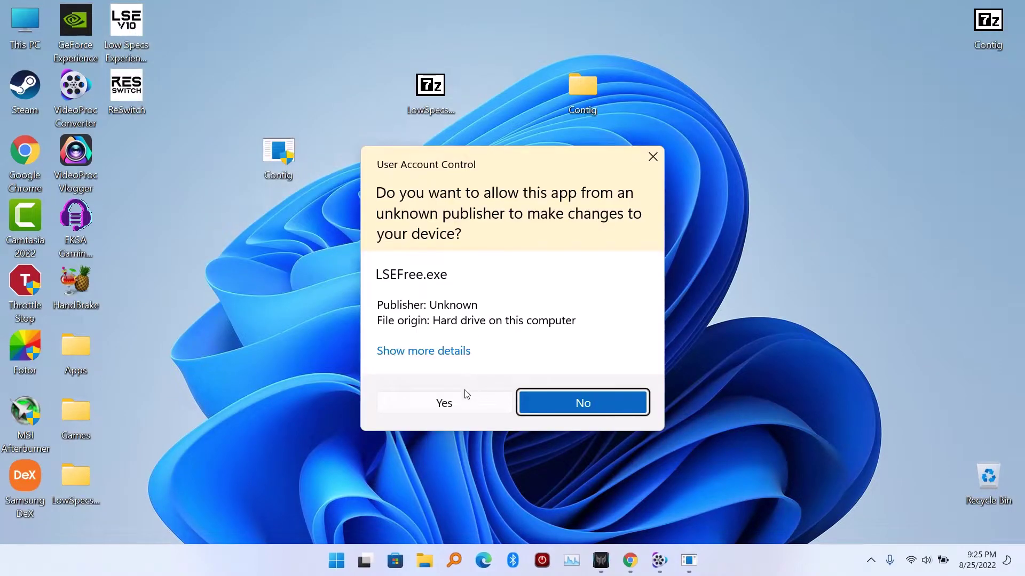
left_click(466, 396)
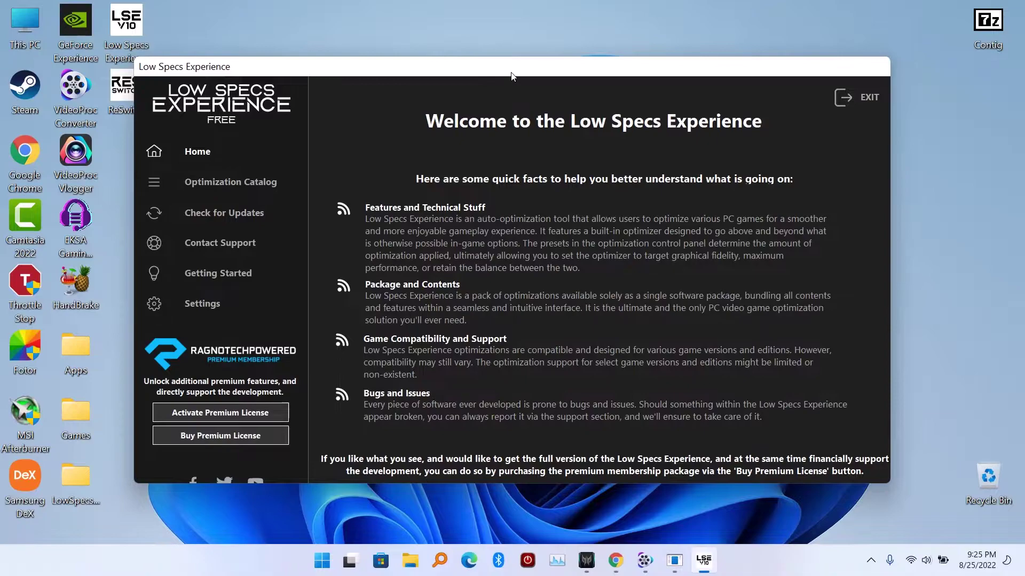
left_click_drag(511, 76, 507, 44)
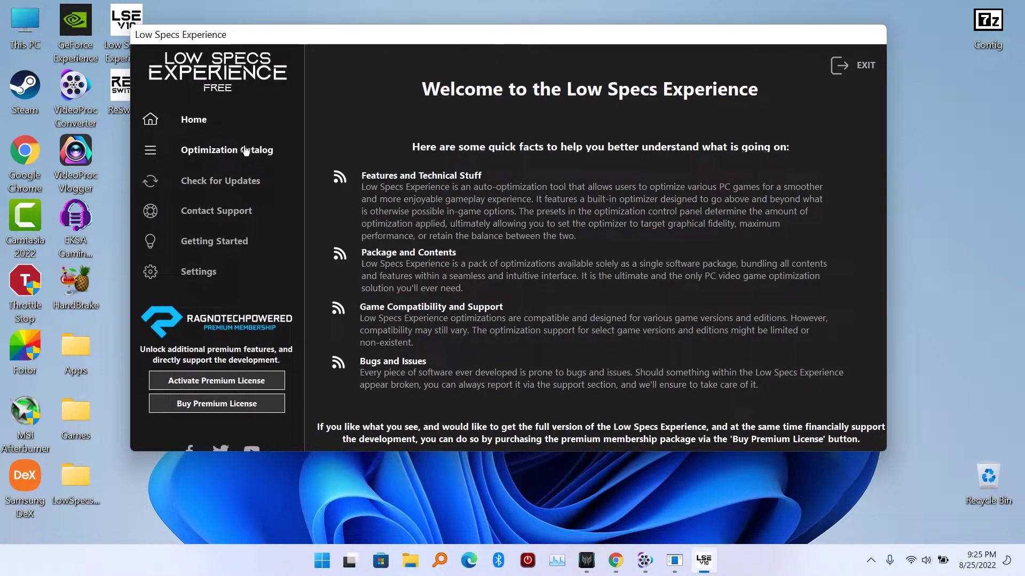
Browse the Optimization Catalog's supported-games list and check the Games folder for installed titles.
left_click(210, 155)
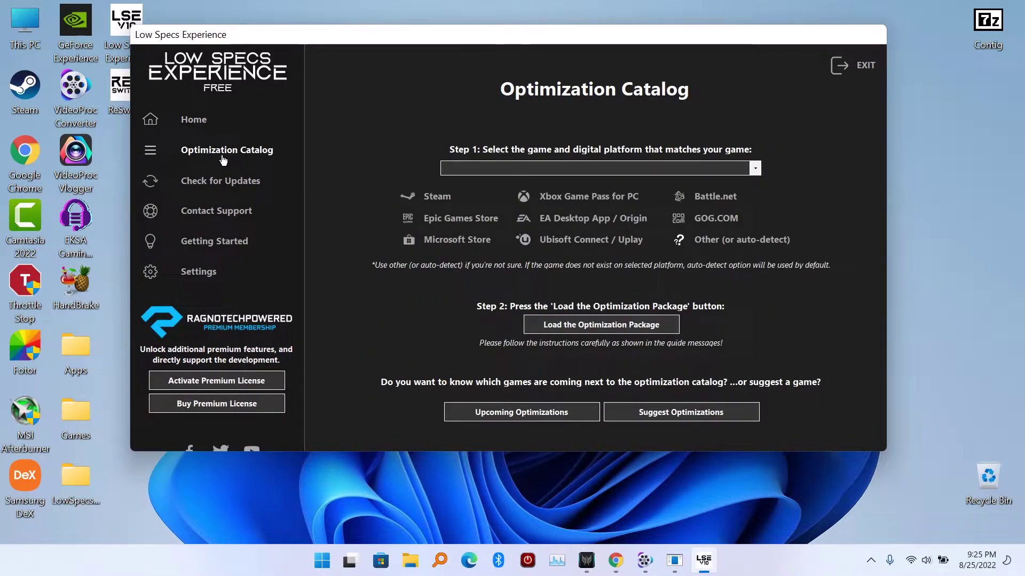
left_click(754, 169)
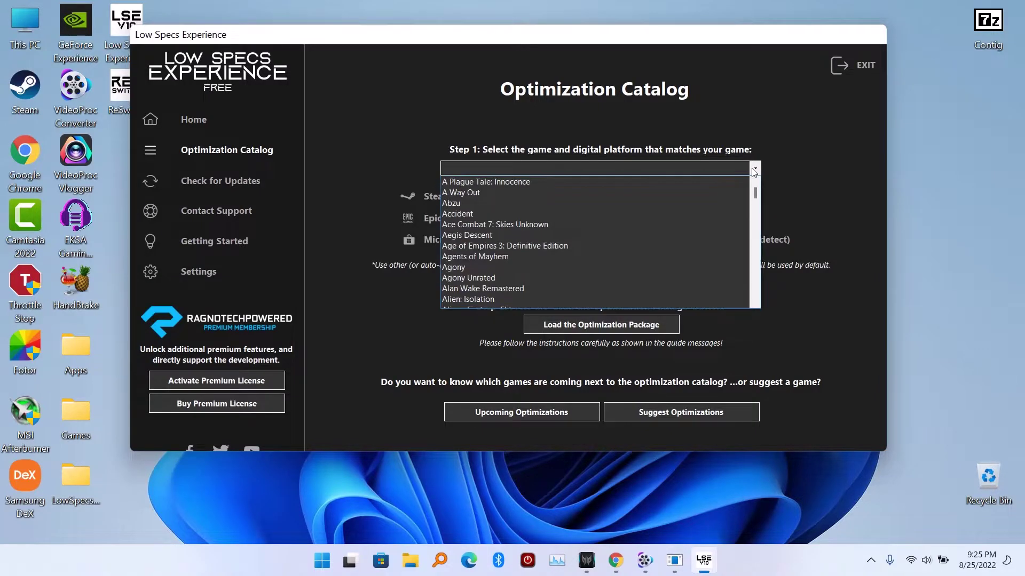
left_click(755, 166)
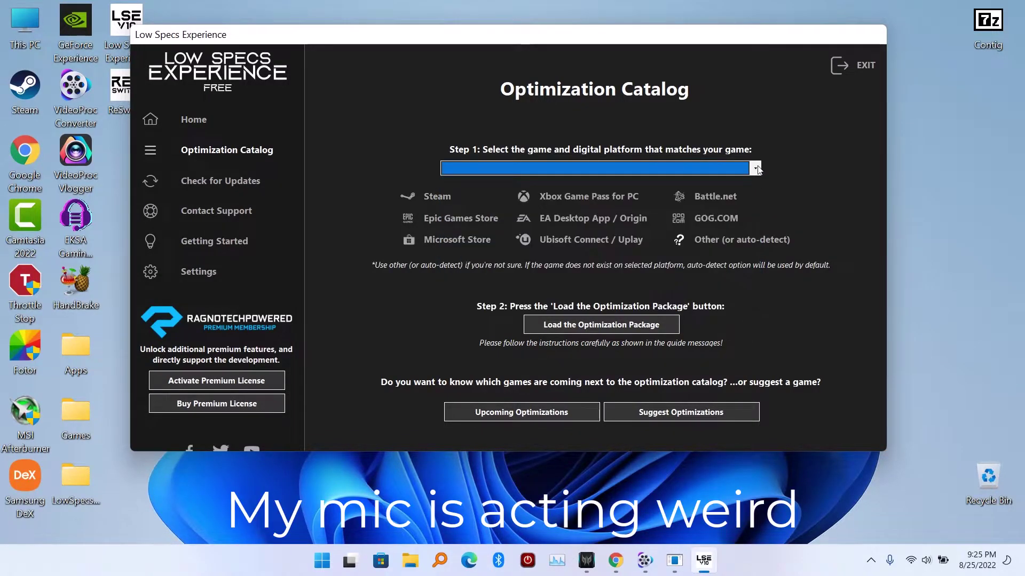
scroll(617, 241, "down", 4)
scroll(608, 244, "down", 4)
scroll(597, 245, "up", 2)
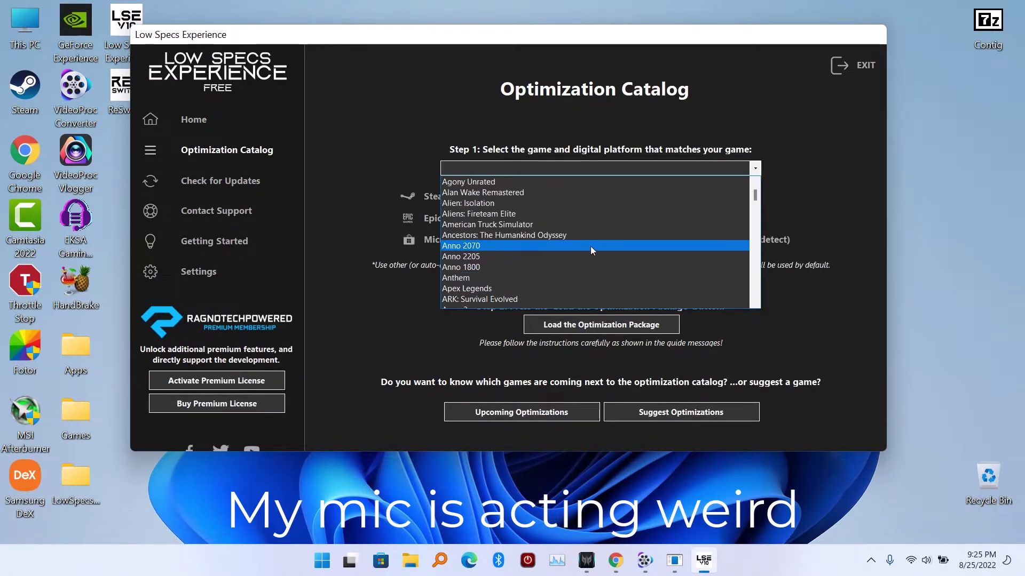
scroll(527, 211, "down", 1)
scroll(528, 211, "down", 1)
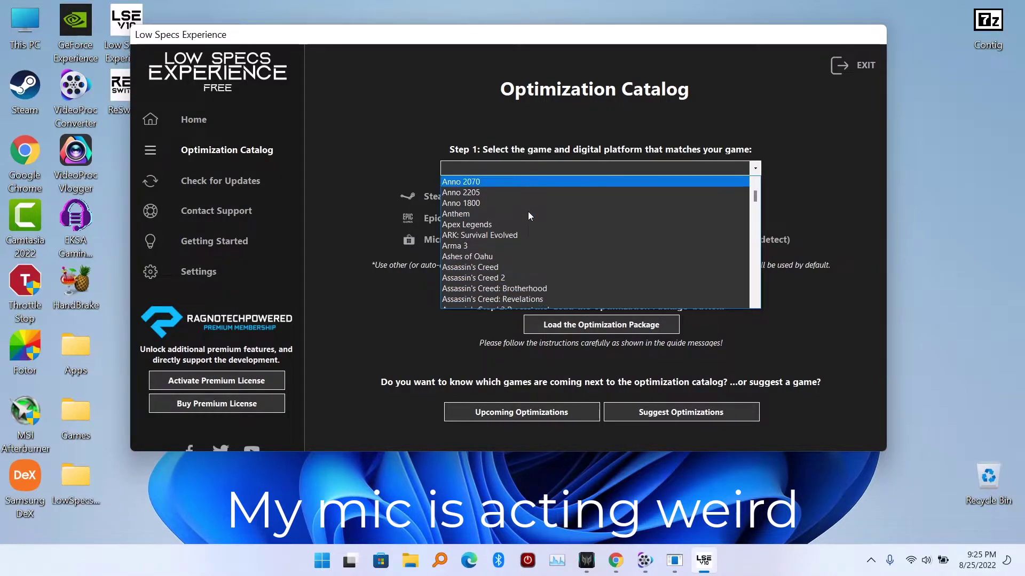
scroll(528, 211, "down", 1)
scroll(528, 217, "down", 1)
scroll(528, 217, "down", 1)
scroll(528, 217, "down", 1)
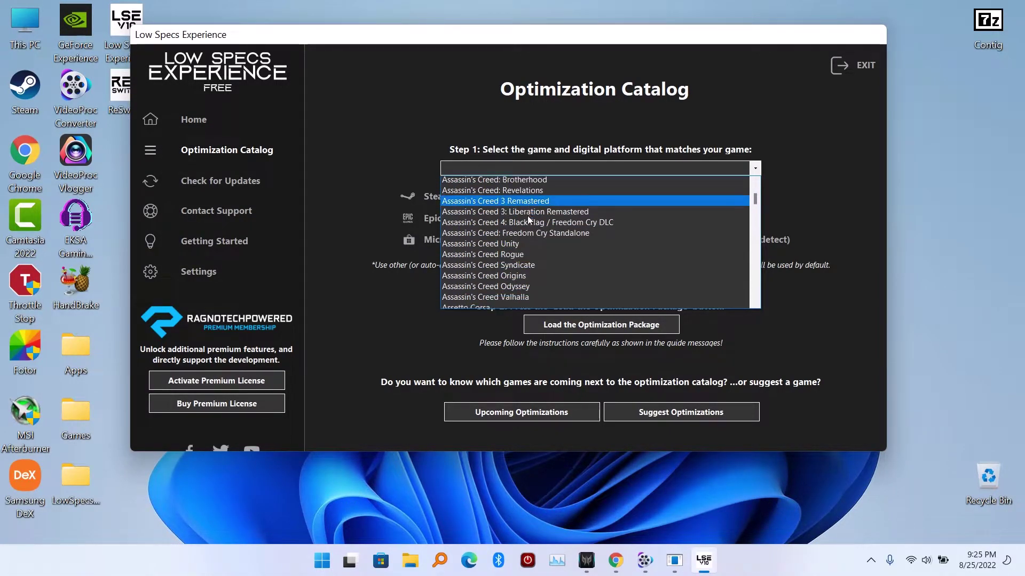
scroll(525, 221, "down", 1)
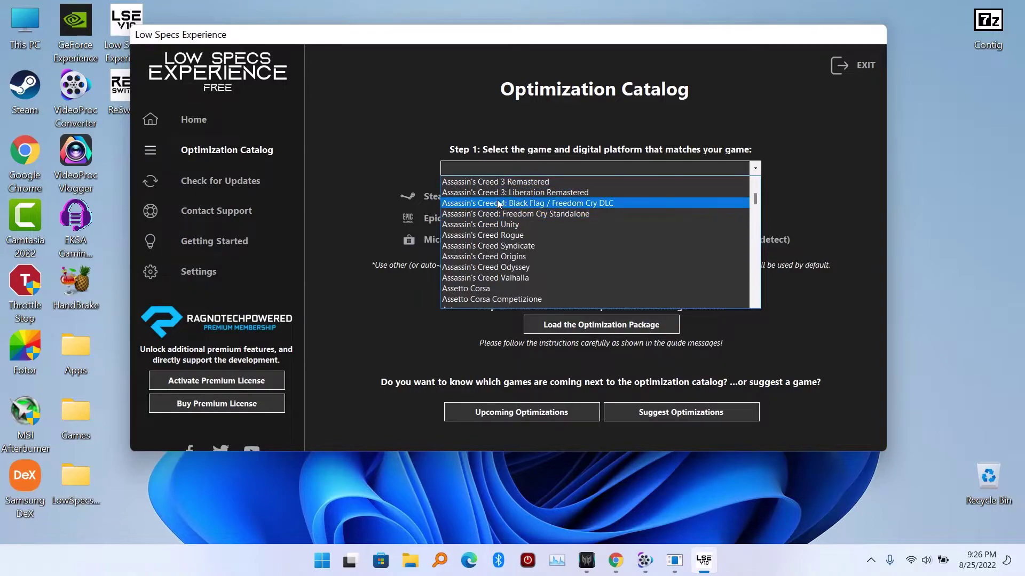
double_click(89, 420)
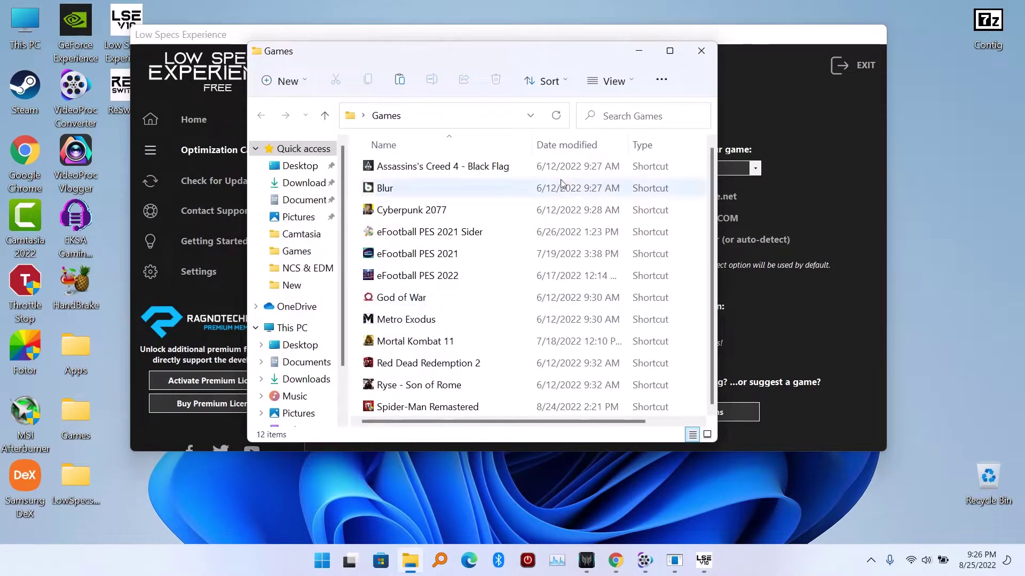
left_click(640, 57)
Select Marvel's Spider-Man Remastered as the game and load its optimization package.
left_click(557, 161)
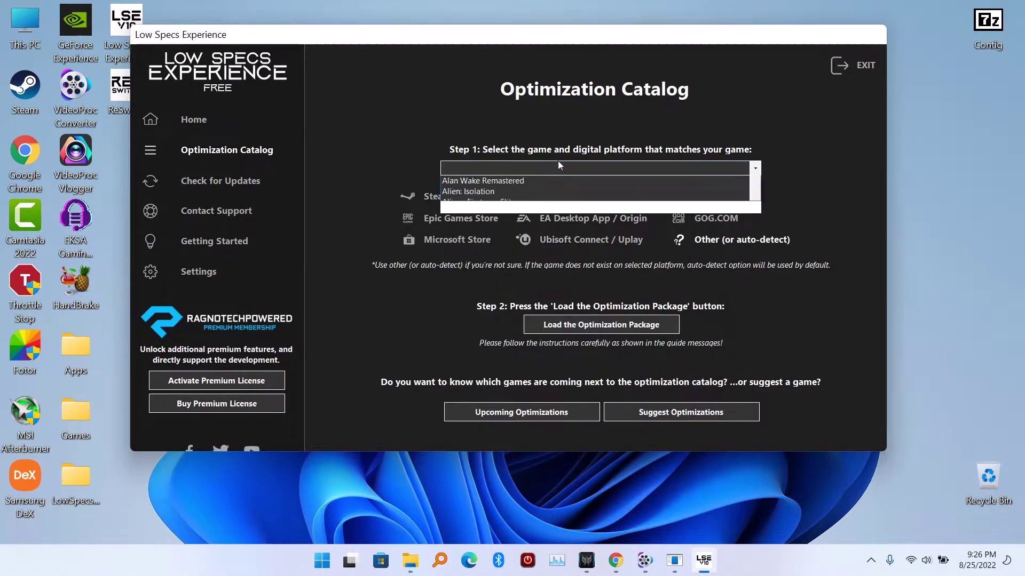
left_click_drag(754, 194, 755, 278)
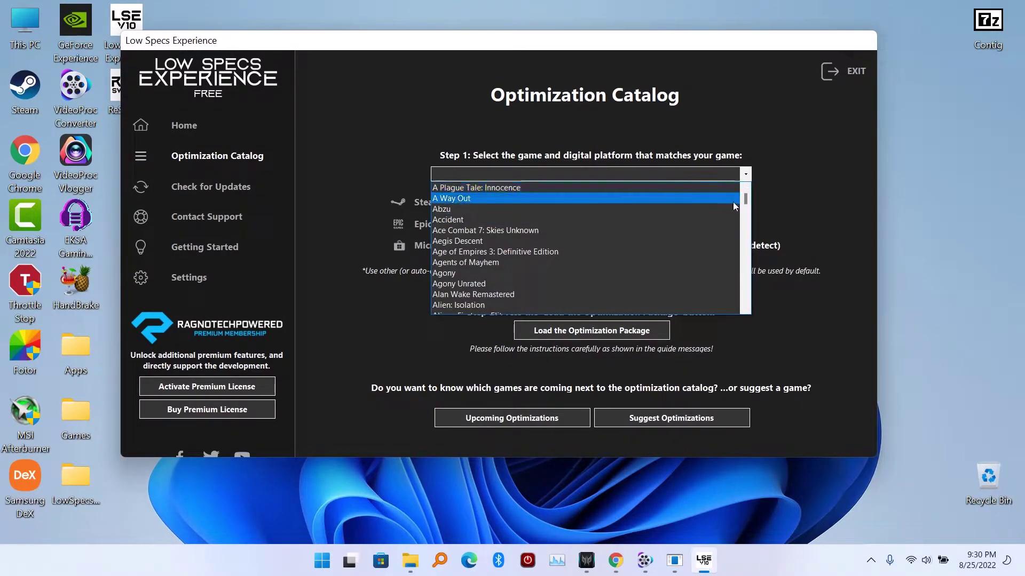
left_click_drag(745, 201, 743, 255)
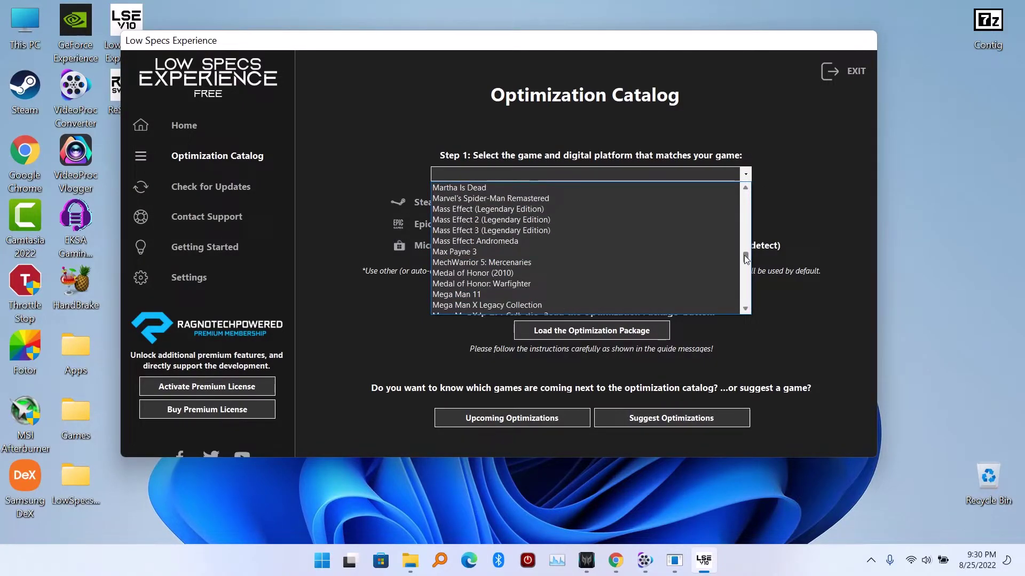
left_click(490, 200)
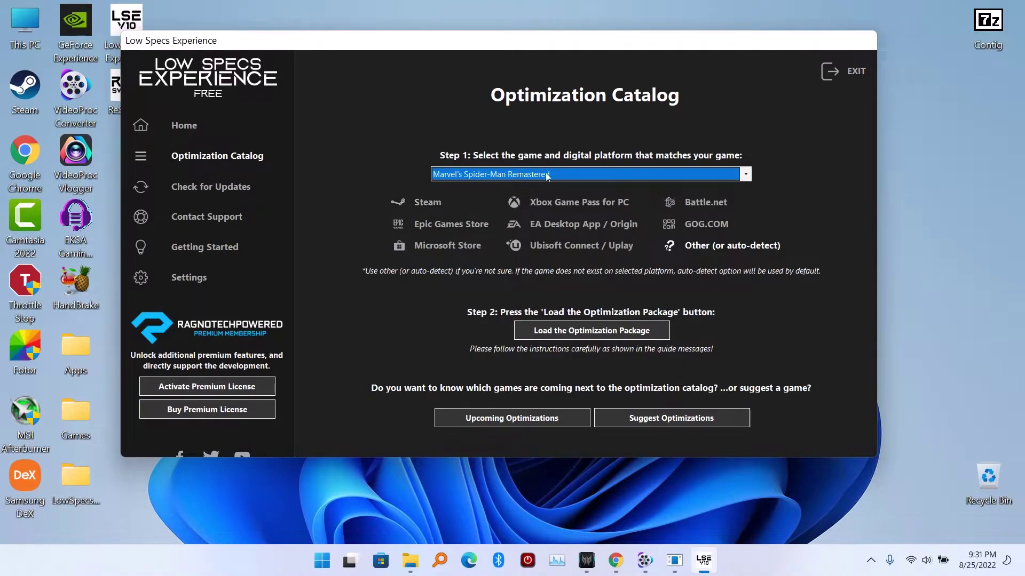
left_click(599, 331)
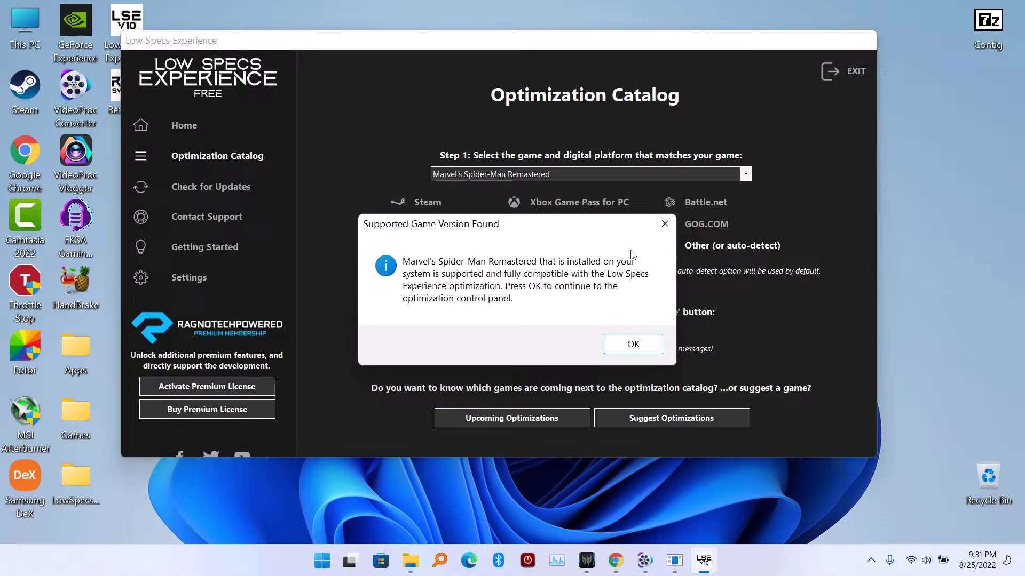
Accept the Supported Game Version Found notice to reach the Optimization Control Panel.
left_click(645, 345)
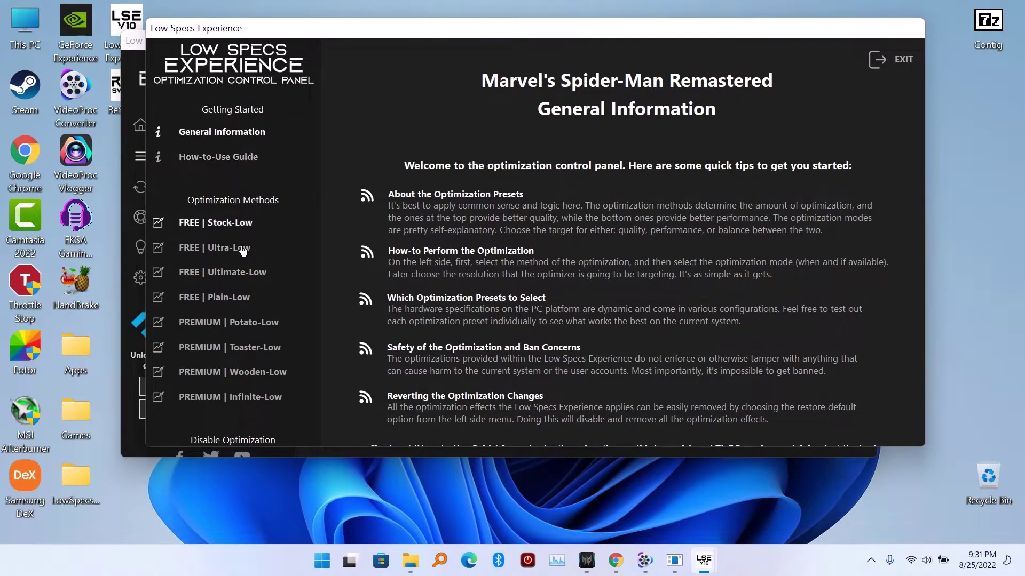
Compare the Stock-Low, Ultra-Low, Ultimate-Low and Plain-Low pages, then choose the Ultra-Low method.
left_click(239, 225)
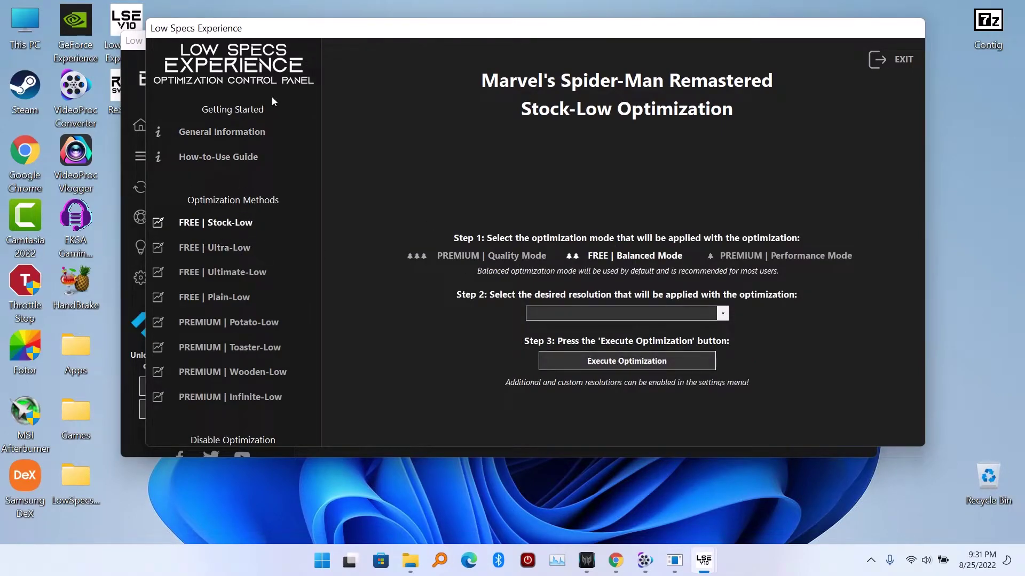
left_click_drag(308, 38, 305, 39)
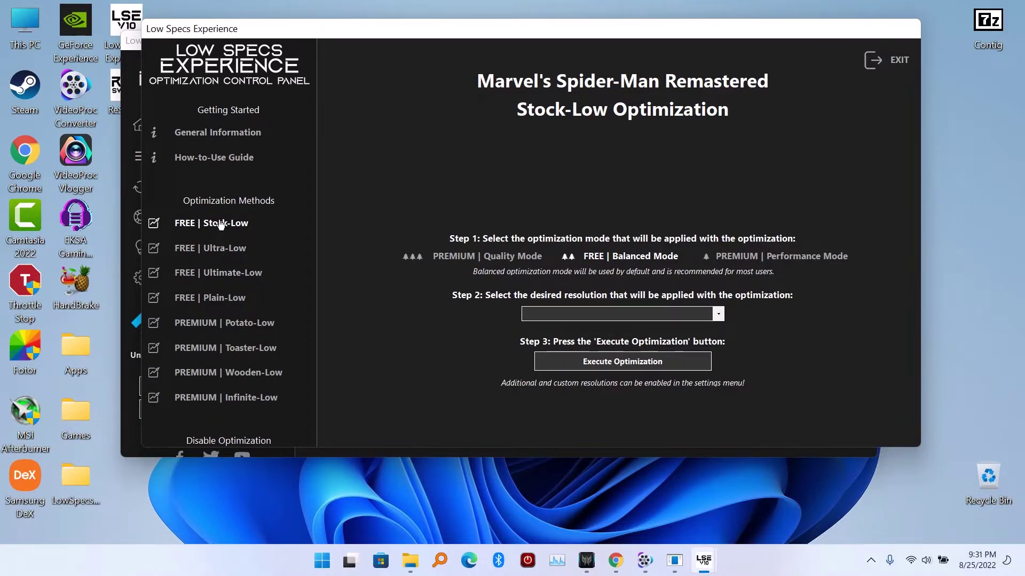
left_click(209, 251)
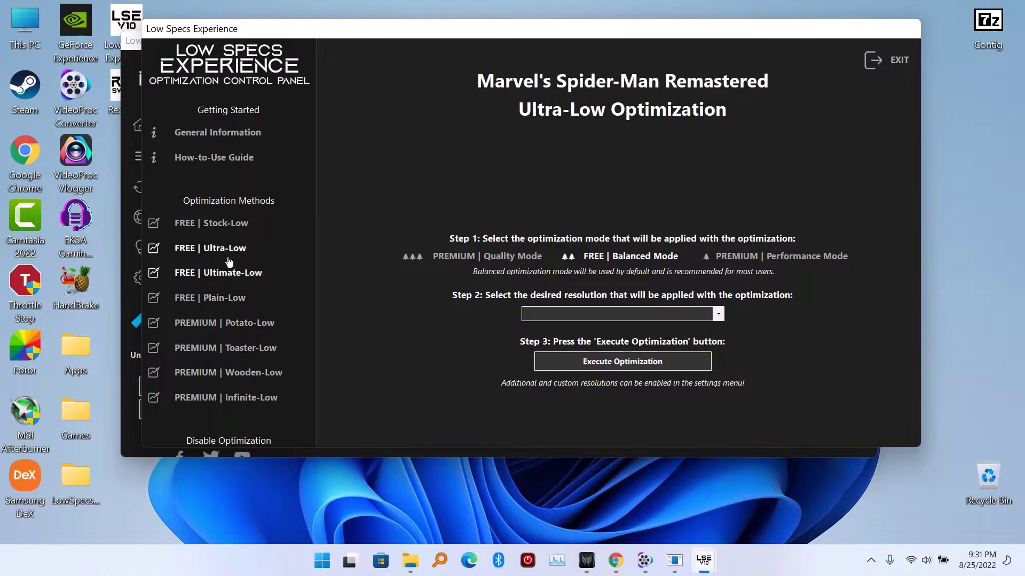
left_click(228, 230)
left_click(220, 298)
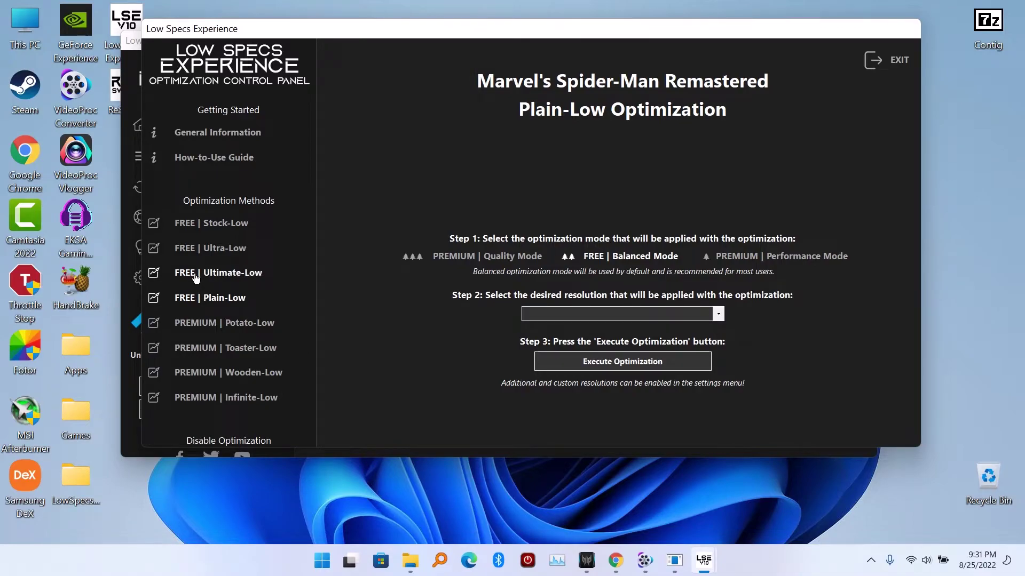
left_click(235, 275)
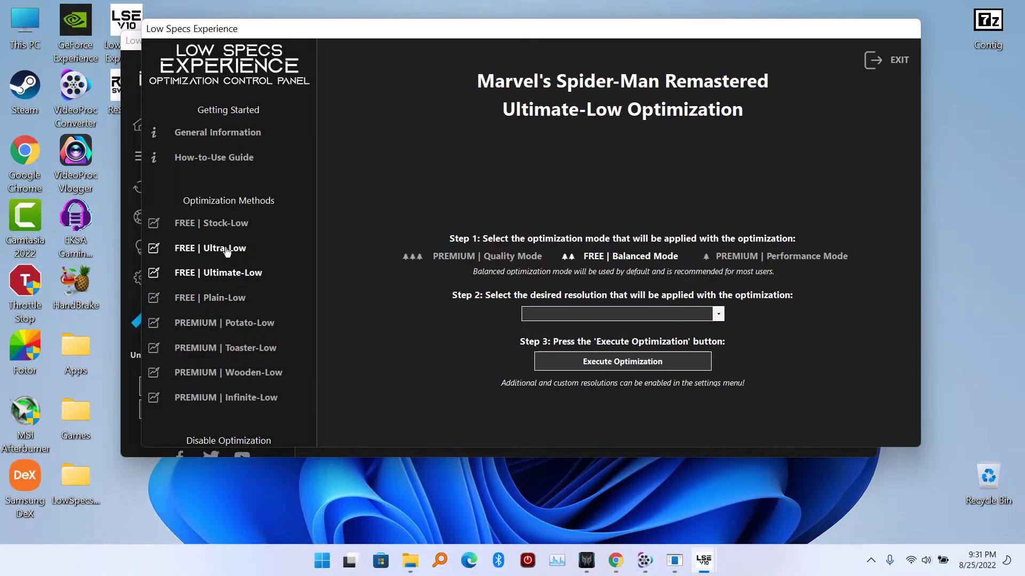
left_click(228, 252)
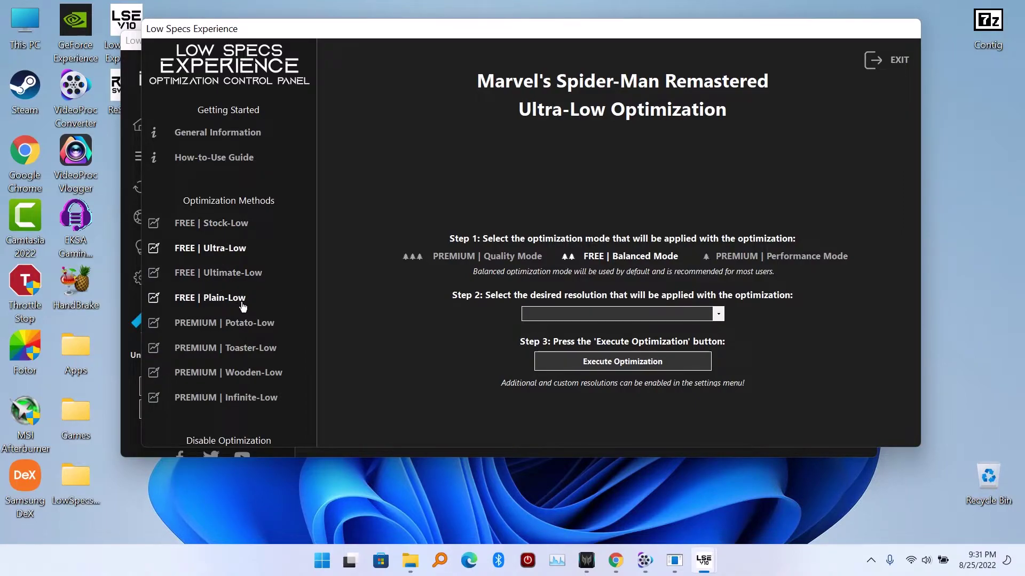
left_click(229, 301)
left_click(223, 277)
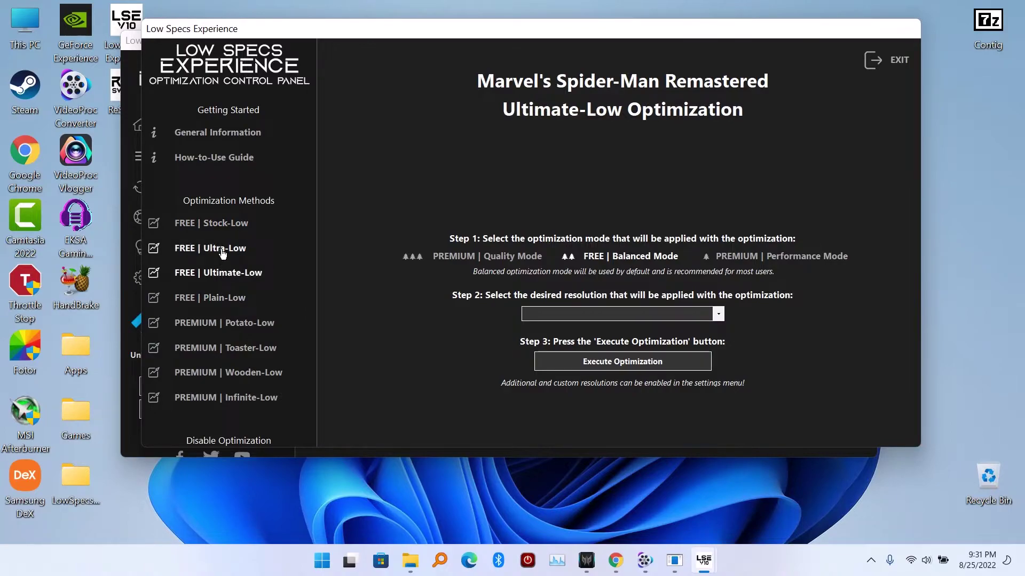
left_click(223, 250)
left_click(222, 225)
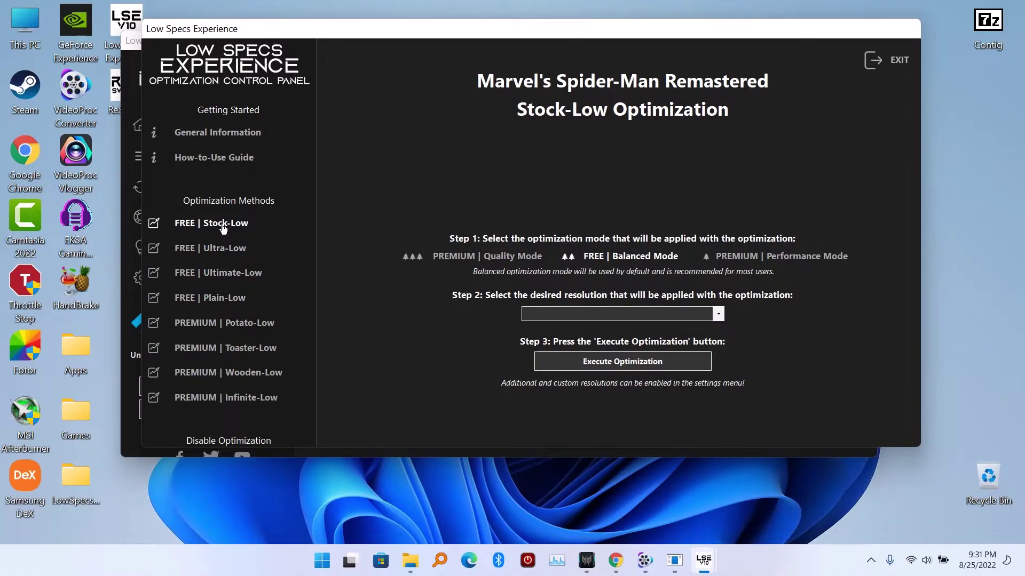
left_click(229, 301)
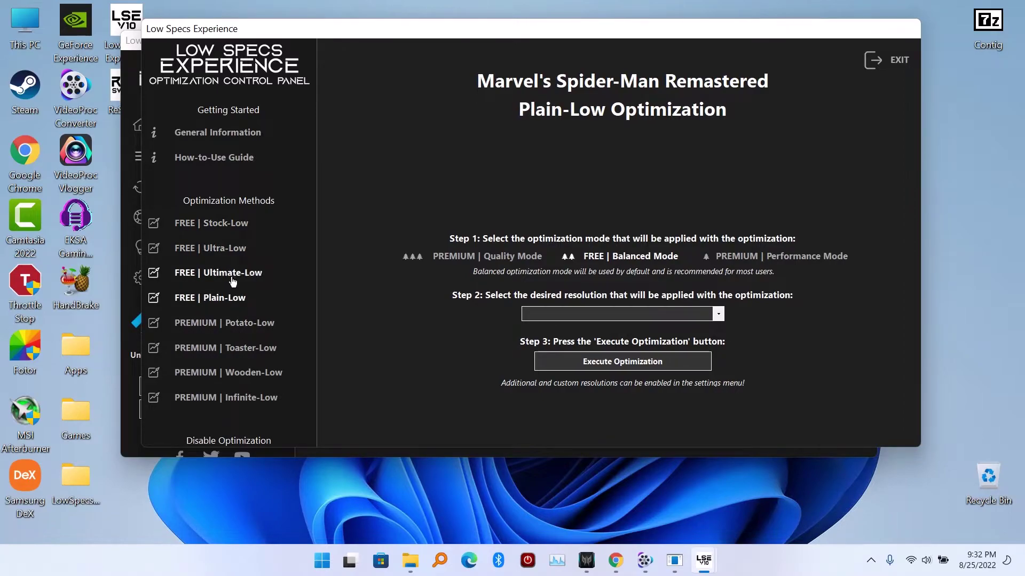
left_click(231, 276)
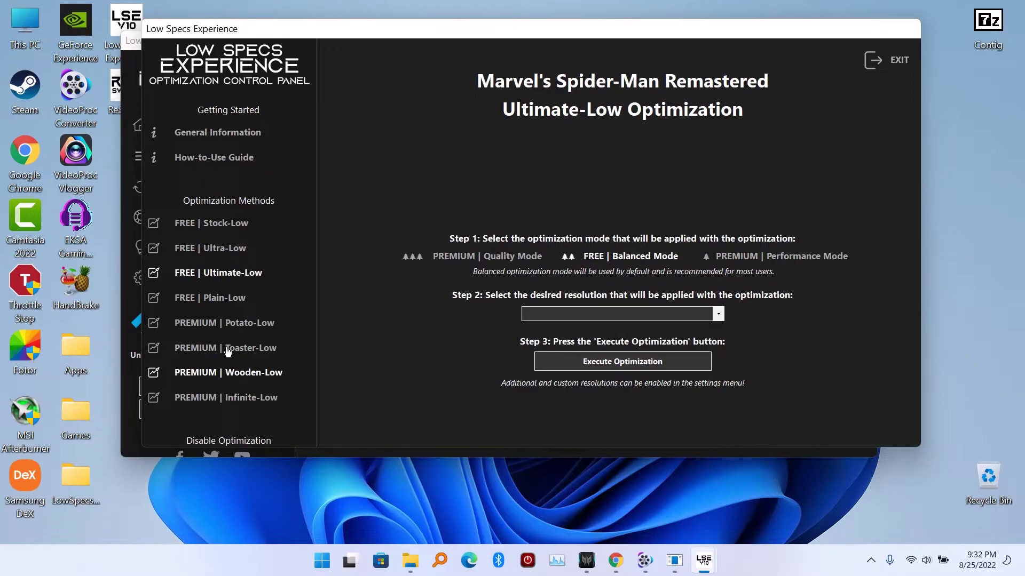
left_click(232, 249)
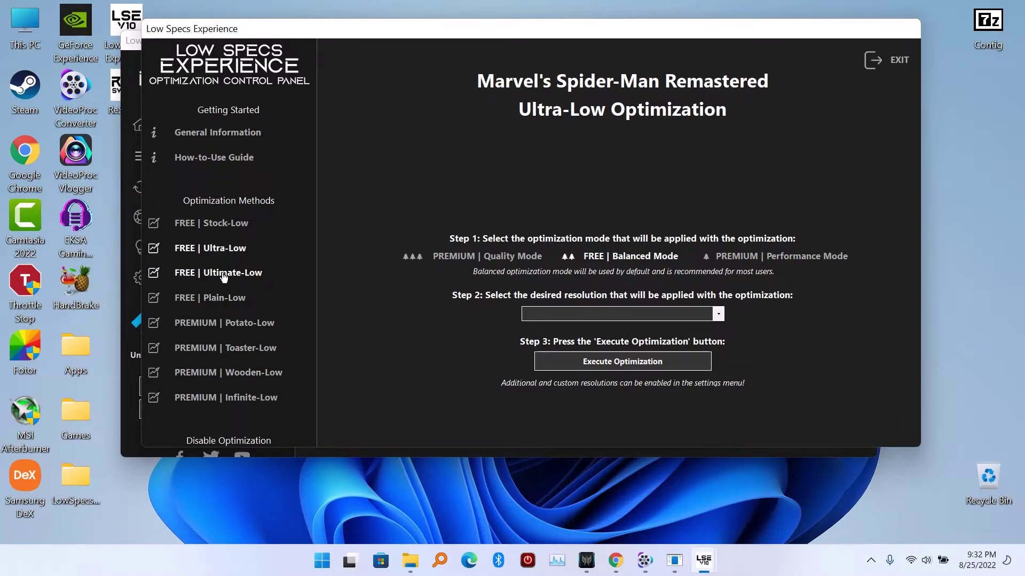
left_click(223, 278)
left_click(214, 253)
Set the optimization target resolution to 1920 x 1080 [16/9].
left_click(720, 316)
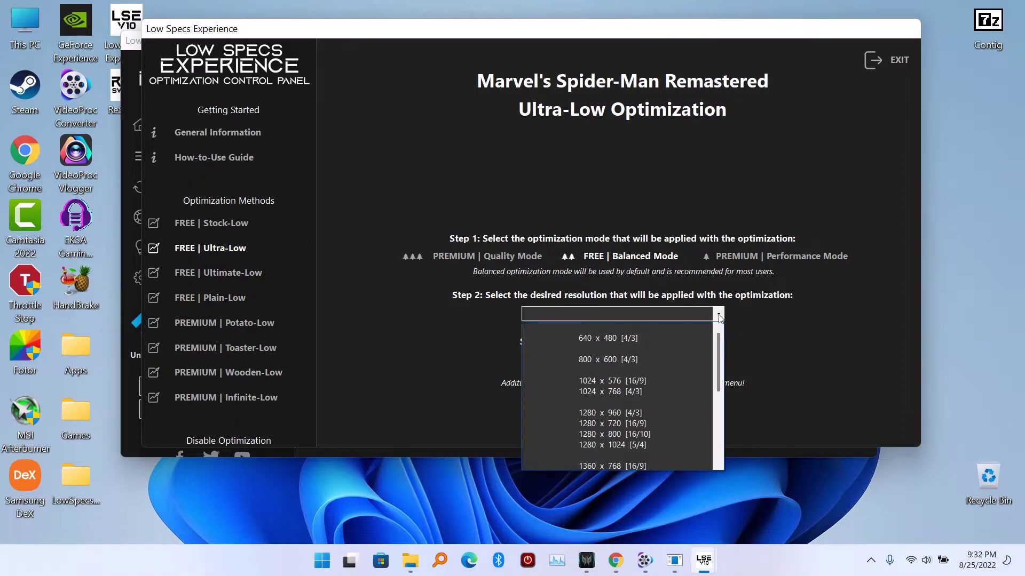
scroll(641, 403, "down", 1)
scroll(638, 433, "down", 2)
scroll(633, 422, "down", 2)
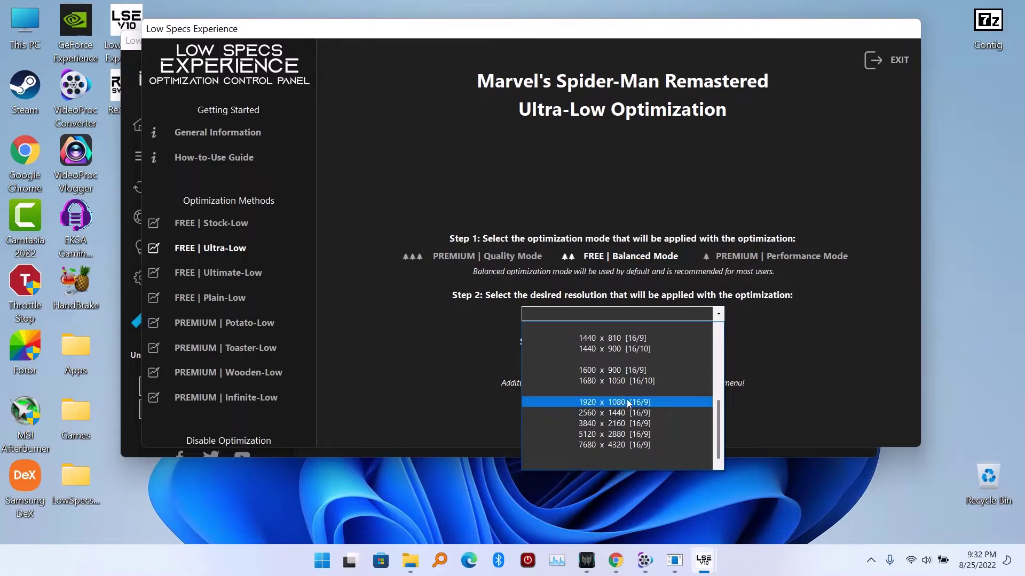
left_click(627, 402)
left_click(671, 316)
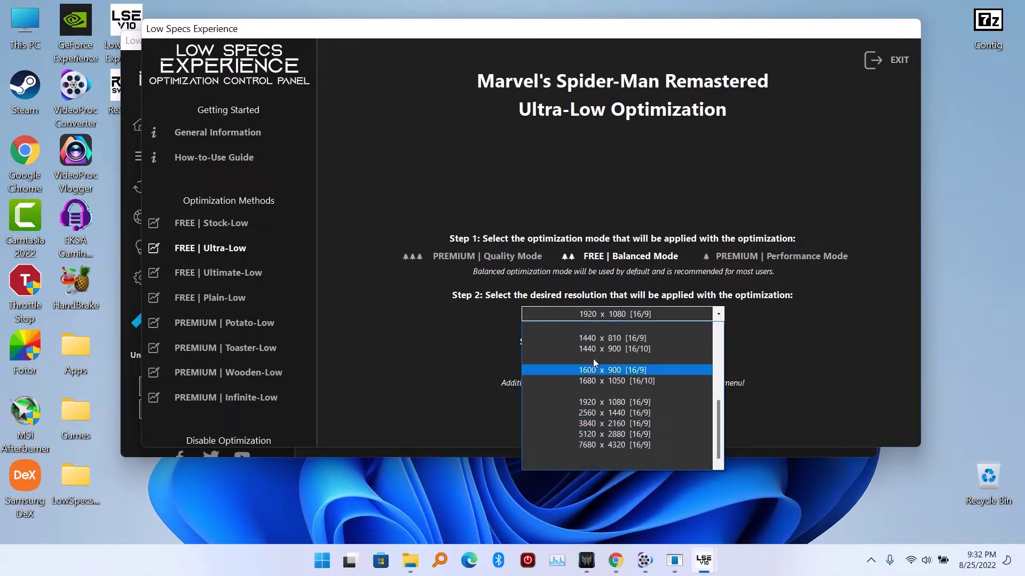
left_click(633, 404)
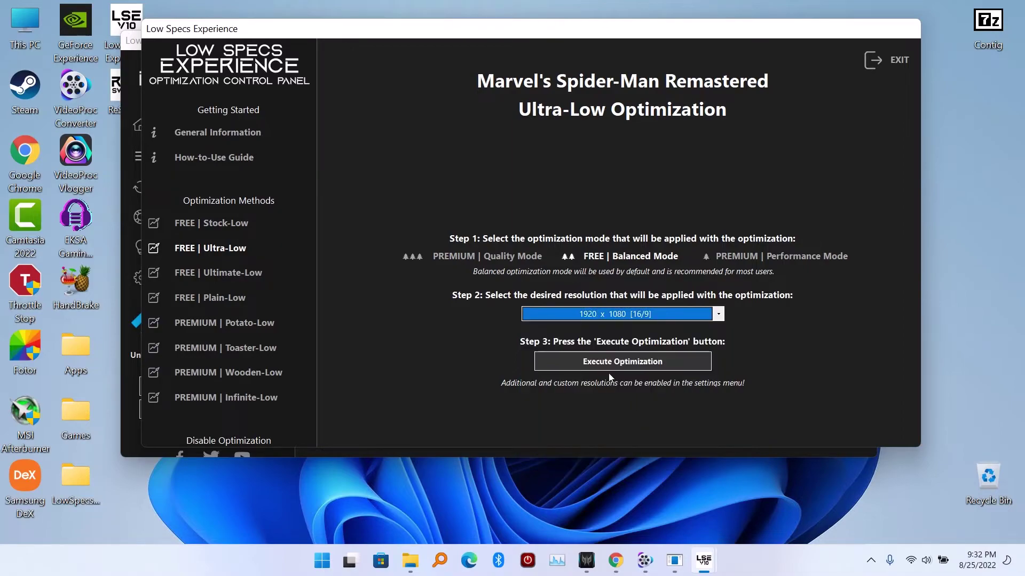
Confirm in Windows Display settings that the display runs at 1920 × 1080, then close Settings.
right_click(981, 185)
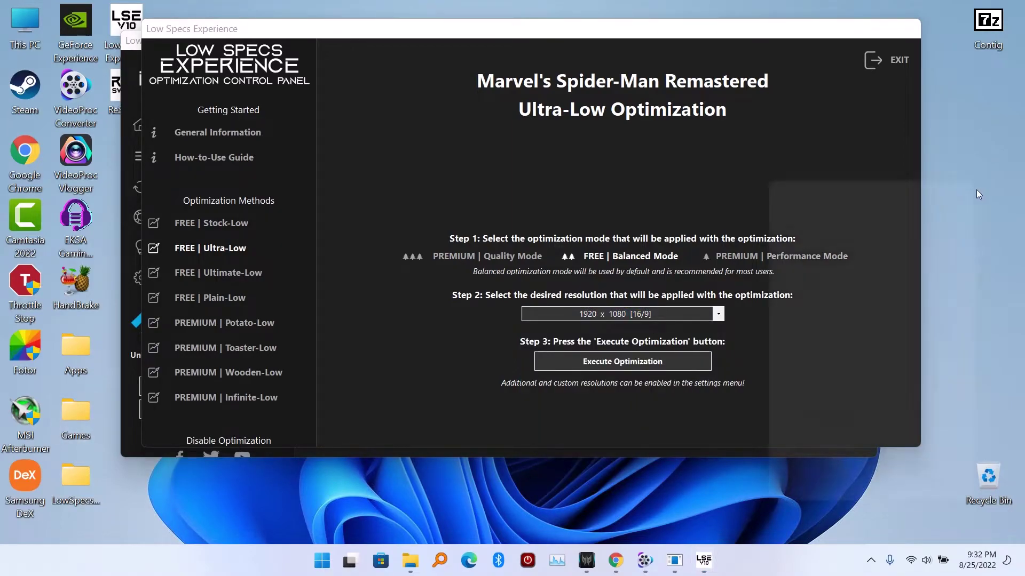
left_click(835, 358)
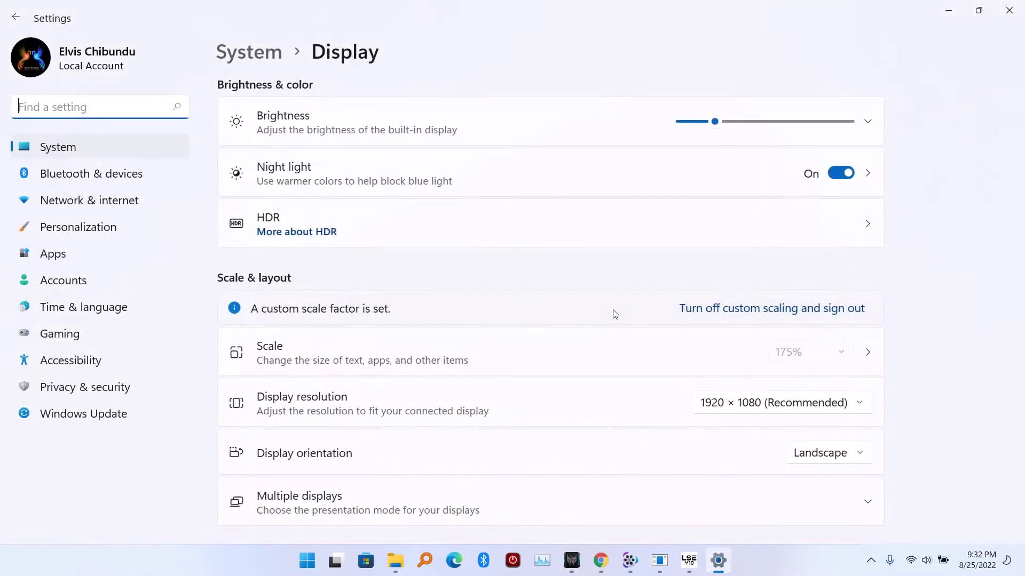
scroll(615, 314, "down", 2)
left_click(777, 200)
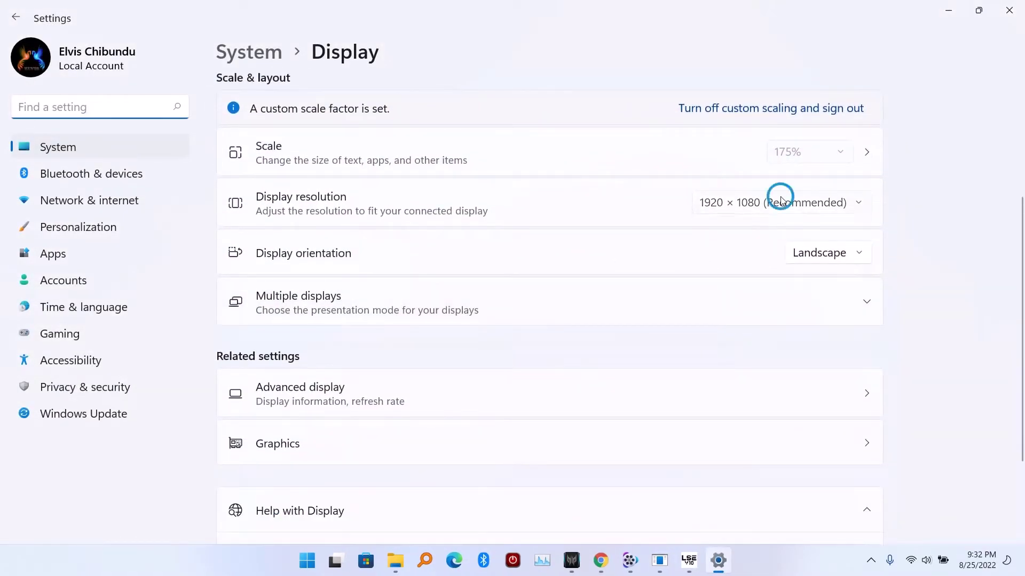
left_click(796, 42)
left_click(1010, 10)
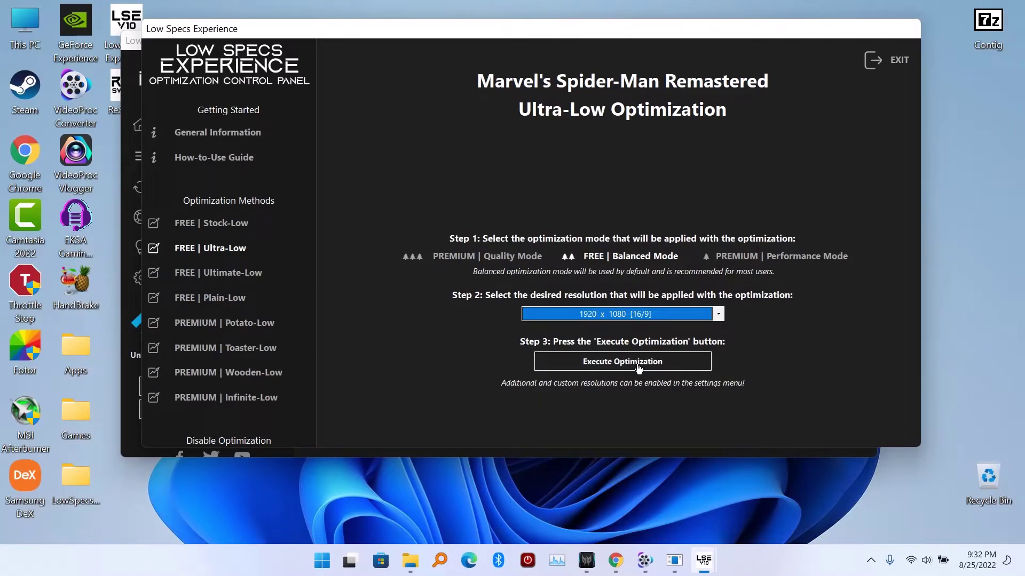
Execute the Ultra-Low optimization, approving the Registry Editor import, until a resolution error appears.
left_click(640, 365)
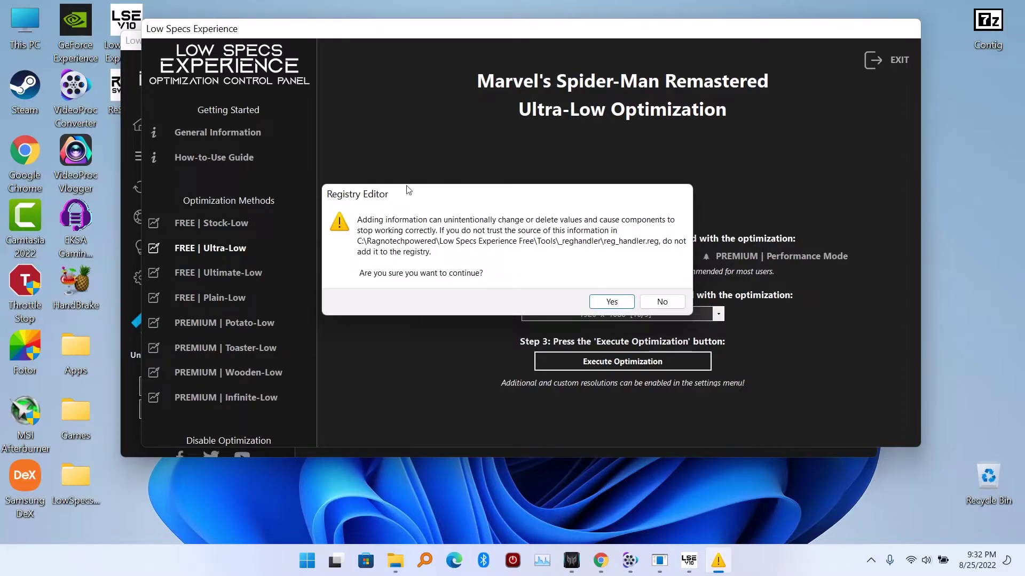
left_click(602, 302)
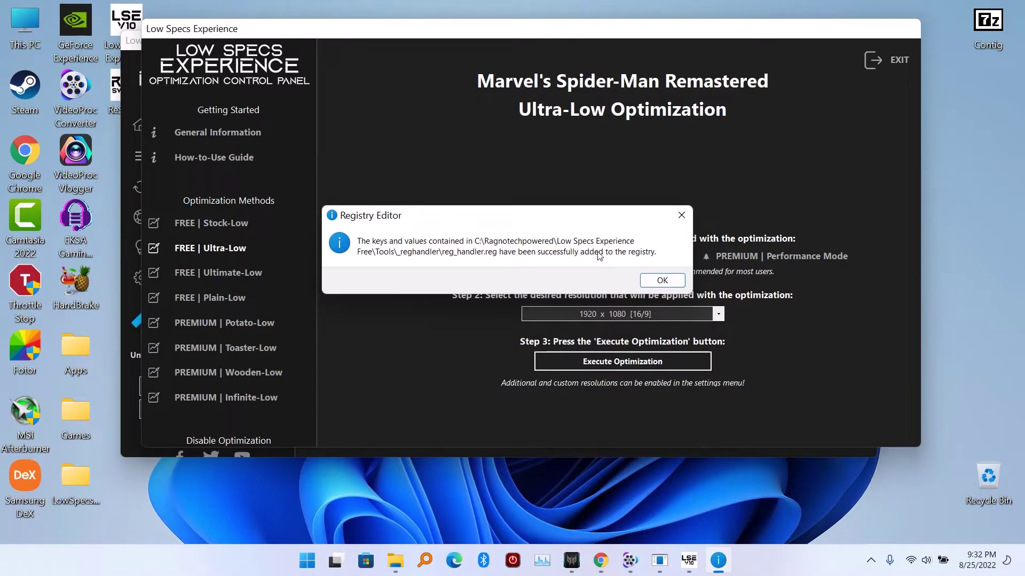
left_click(675, 281)
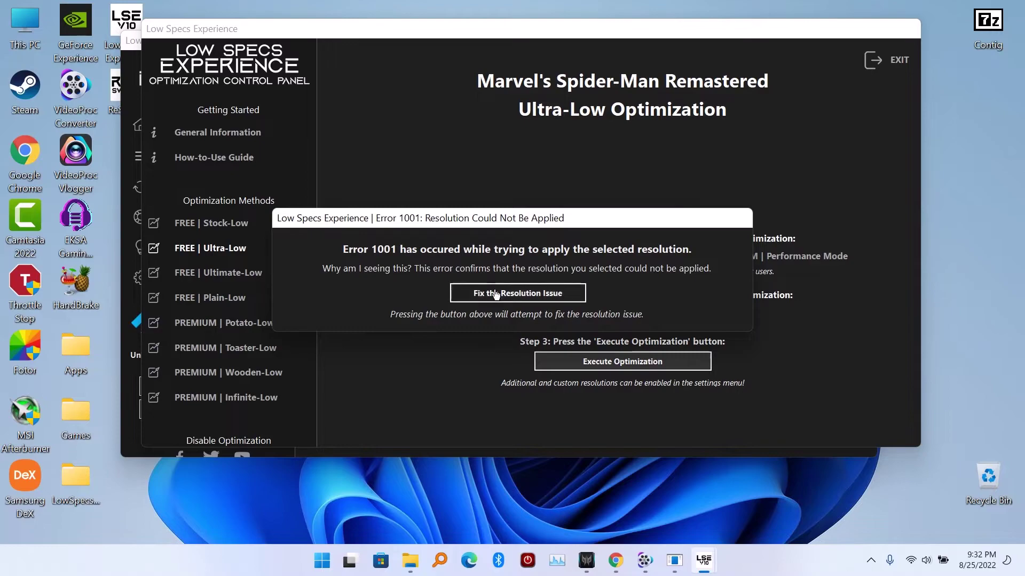
left_click_drag(516, 221, 535, 232)
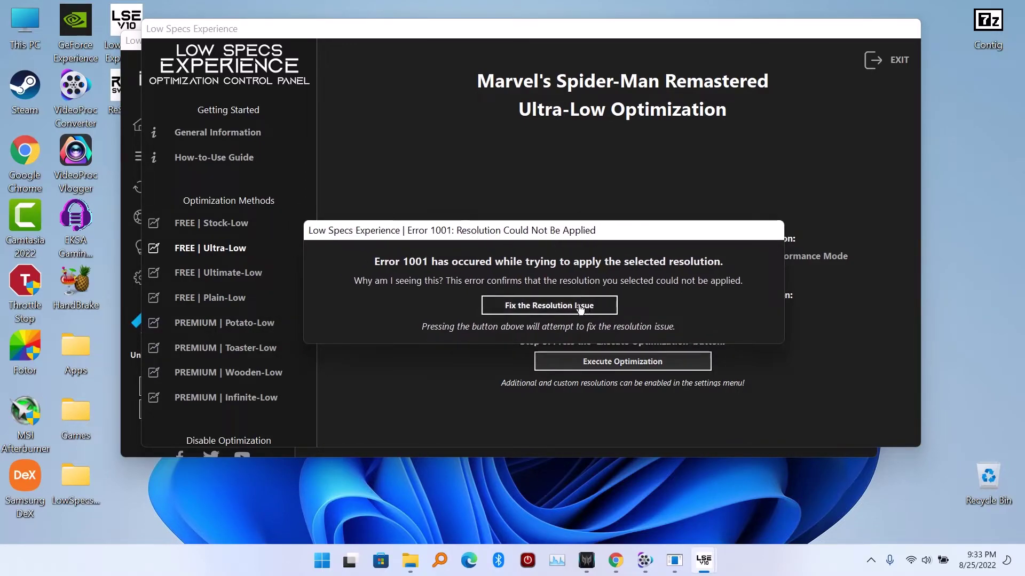
left_click_drag(466, 230, 564, 218)
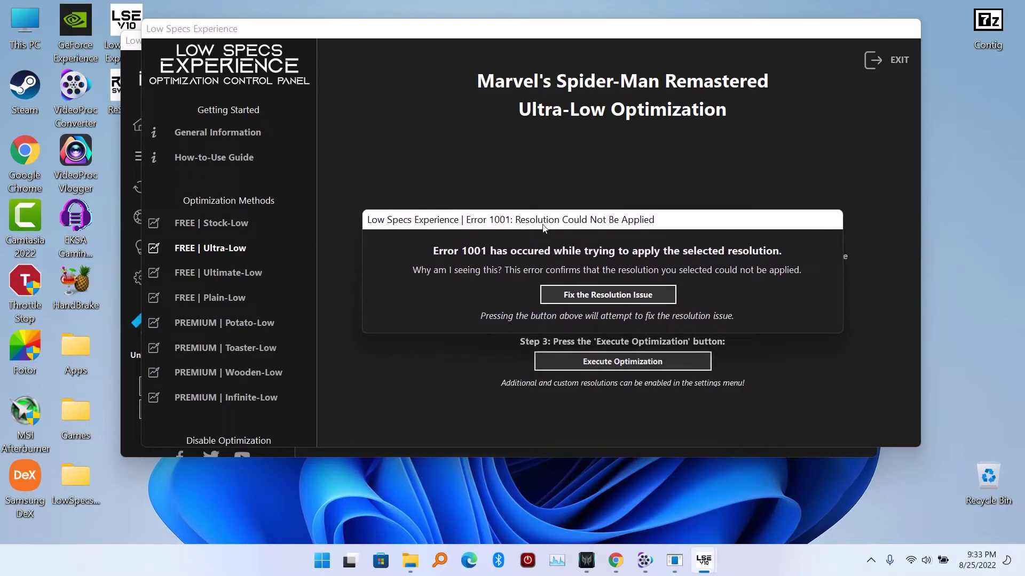
Fix the resolution issue with a second registry import and acknowledge the optimization is complete.
left_click(627, 290)
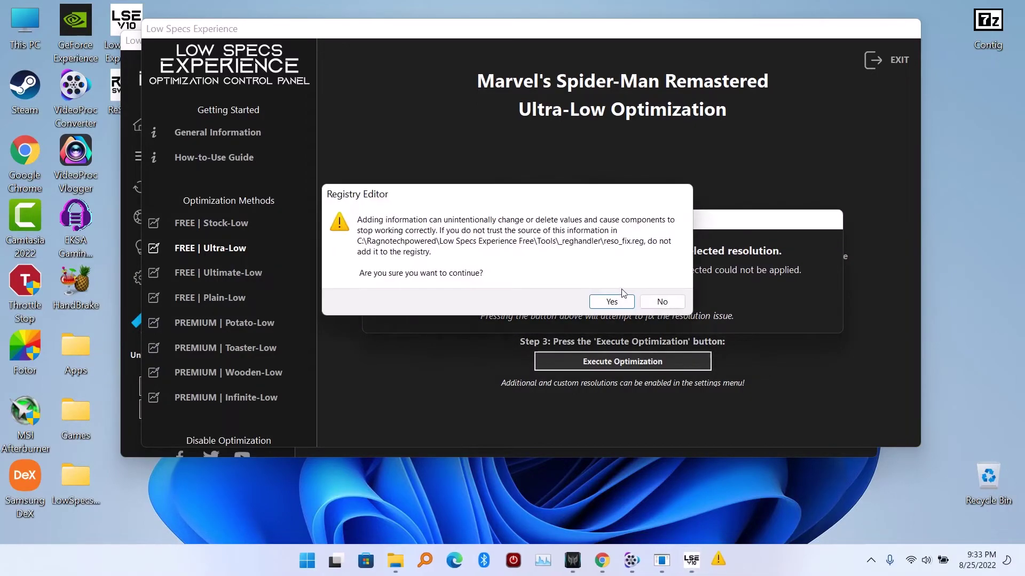
left_click(599, 303)
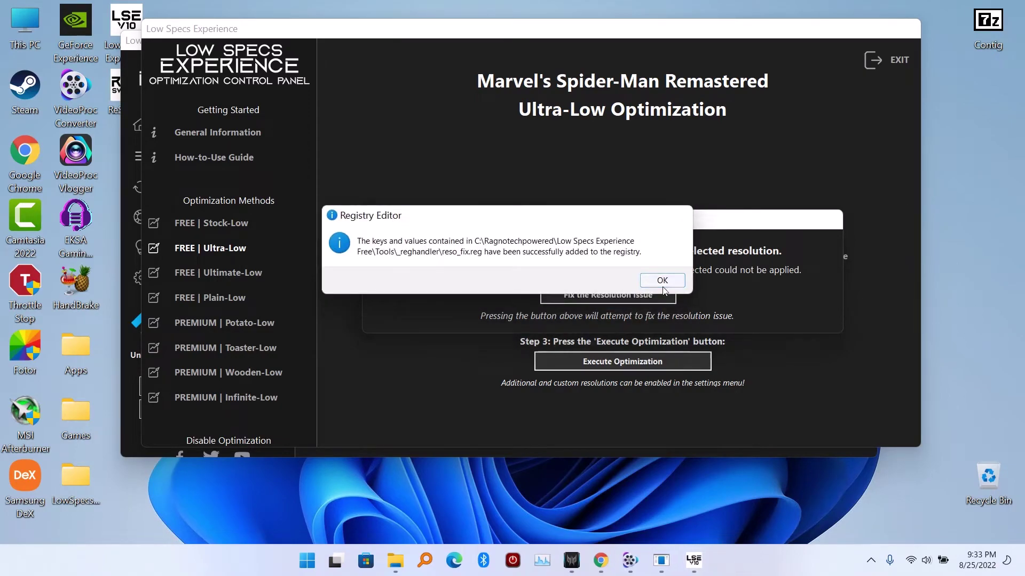
left_click(659, 279)
left_click(615, 327)
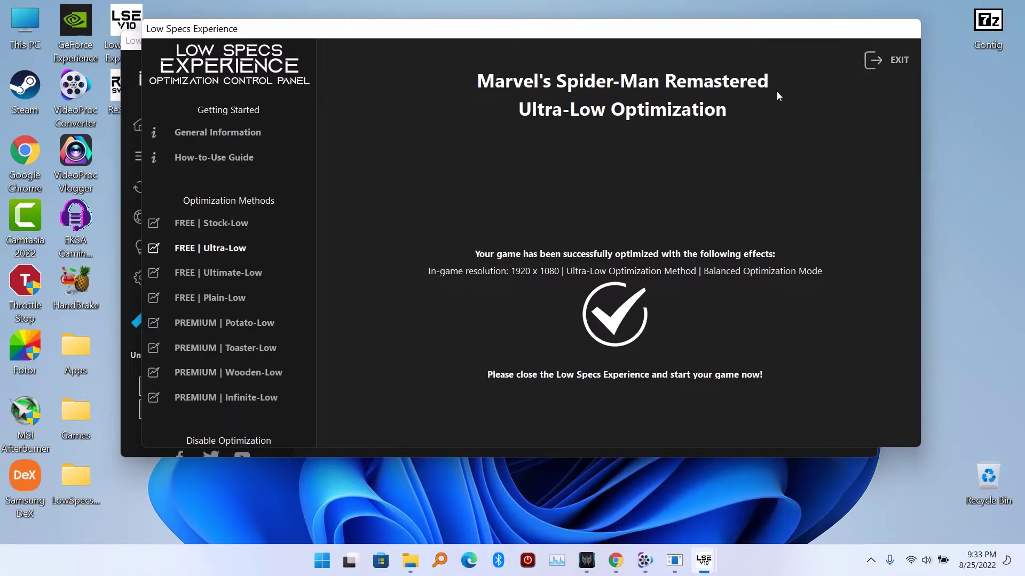
Close Low Specs Experience and run ReSwitch with administrator rights.
left_click(888, 63)
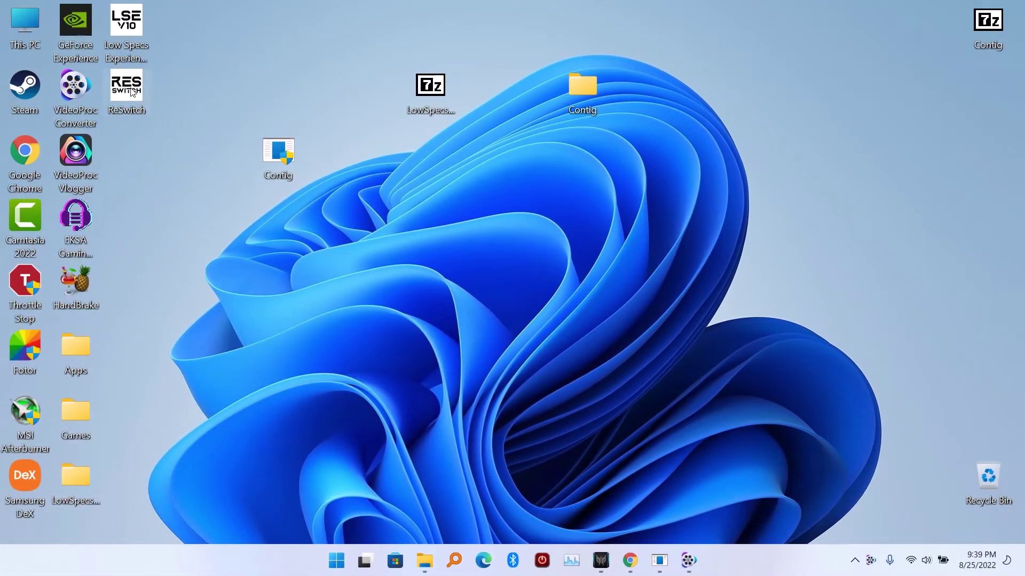
right_click(132, 93)
left_click(203, 140)
left_click(473, 406)
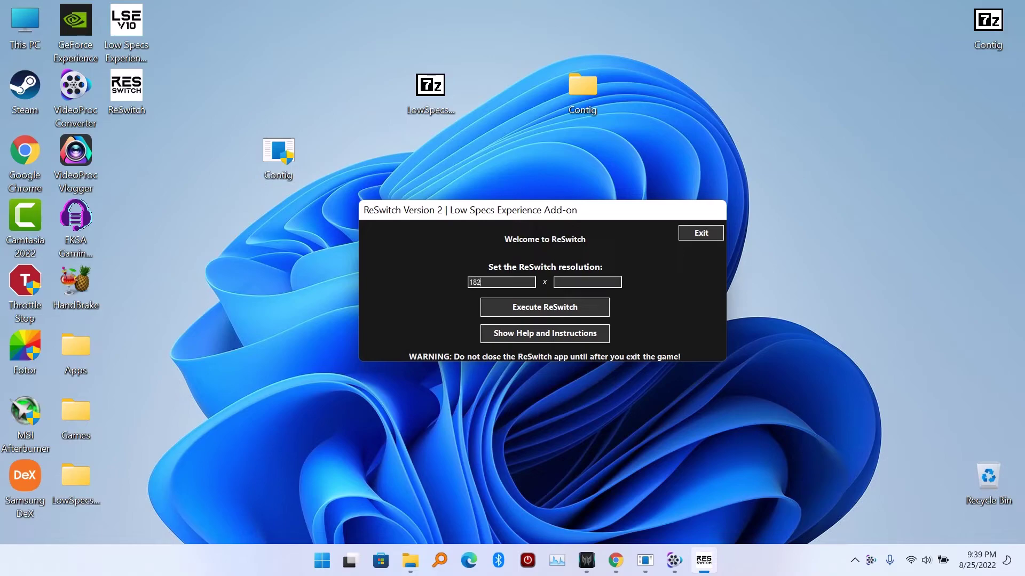
Replace the 1820 width to activate ReSwitch at a 1280 x 720 switch resolution.
left_click_drag(511, 280, 441, 285)
type("1280")
mouse_move(580, 211)
left_mouse_down()
mouse_move(564, 208)
mouse_move(606, 227)
mouse_move(573, 210)
left_mouse_up()
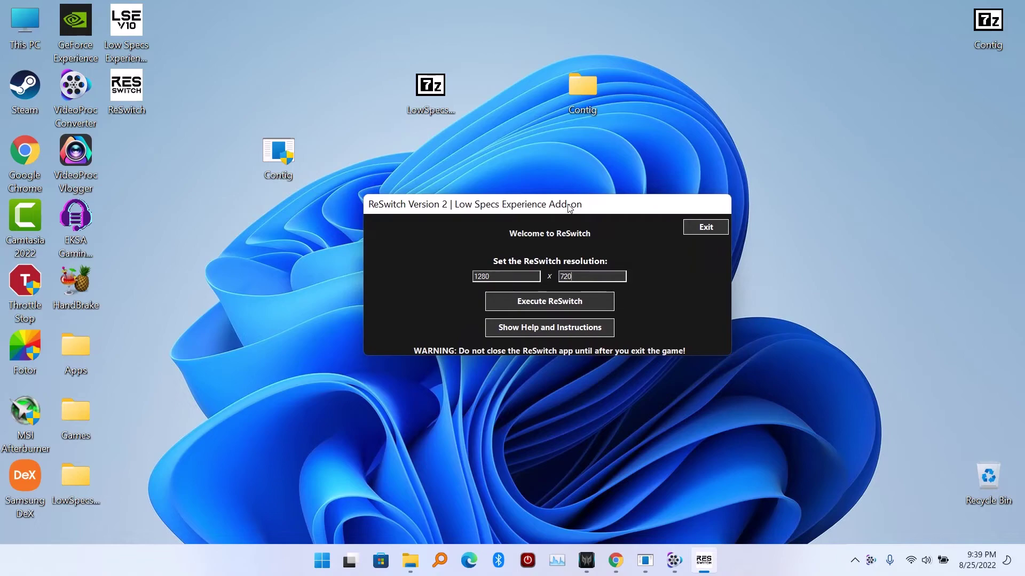
left_click_drag(569, 208, 552, 208)
left_click(533, 313)
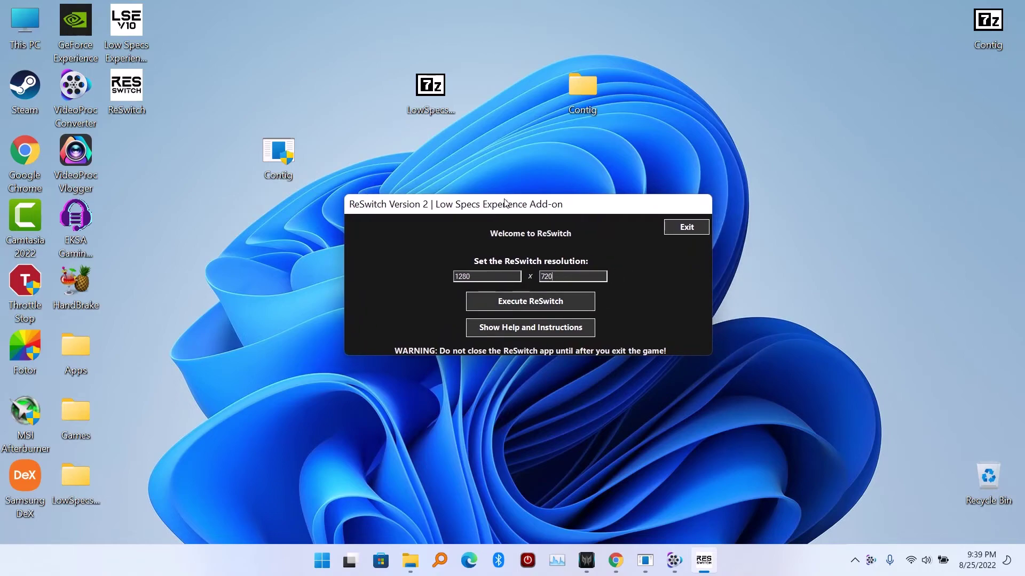
left_click(535, 307)
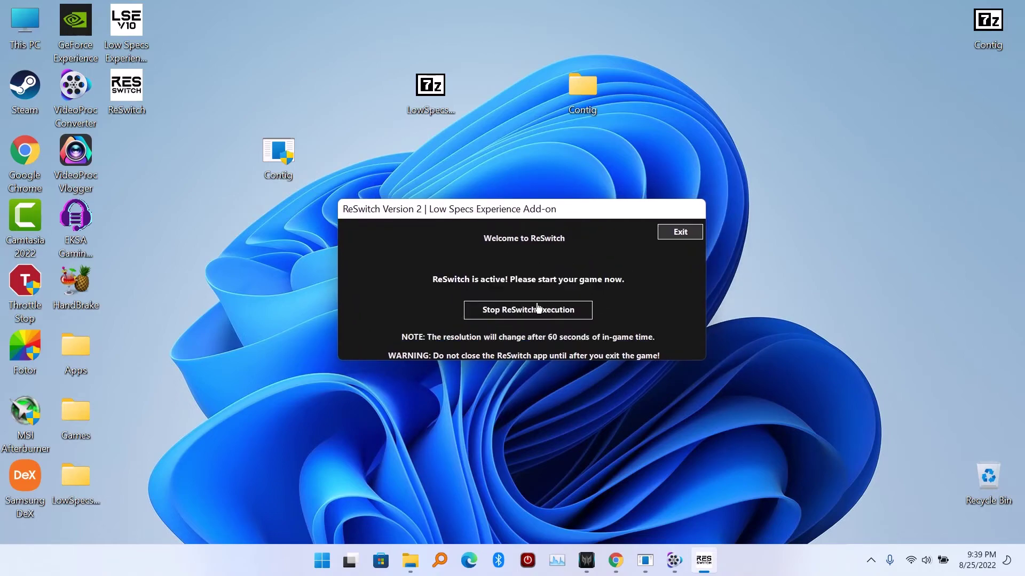
left_click_drag(510, 220, 724, 207)
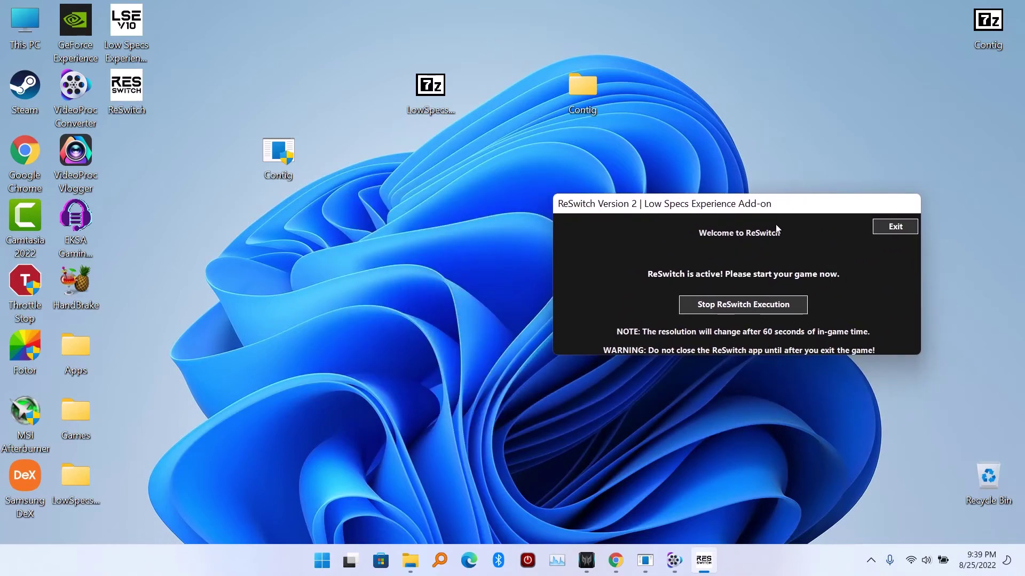
Launch Spider-Man Remastered from the desktop Games folder.
double_click(72, 478)
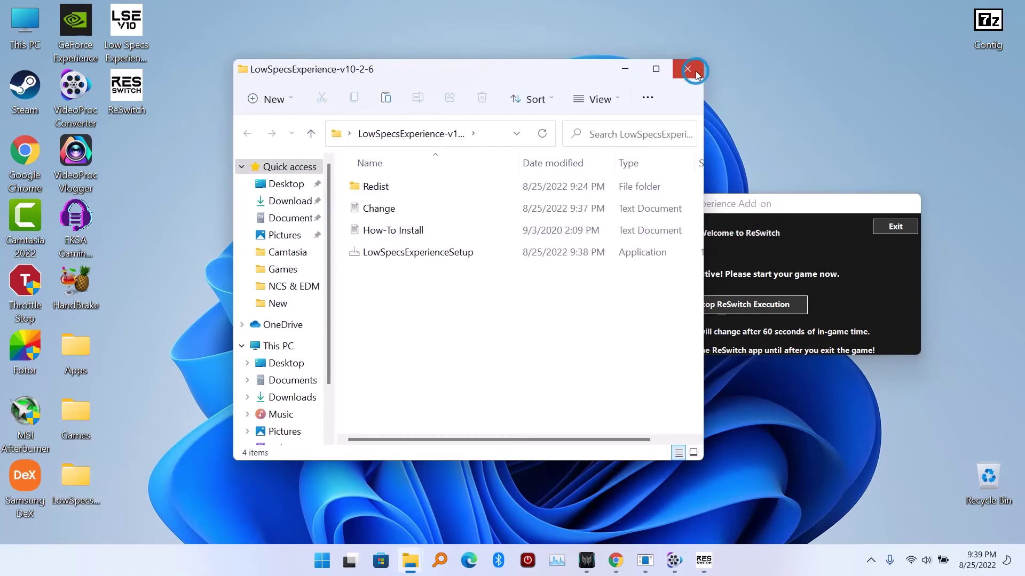
left_click(690, 71)
double_click(81, 409)
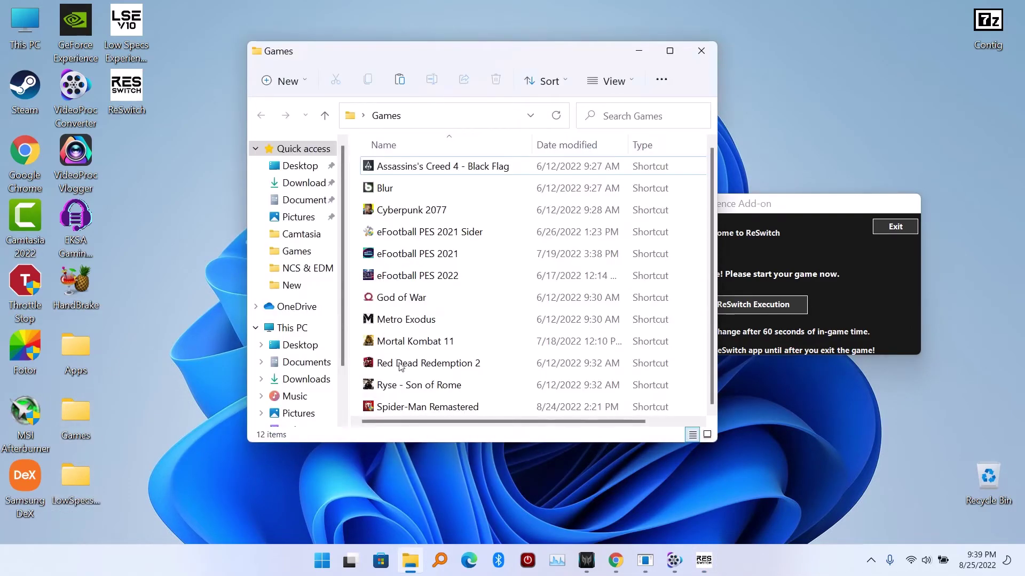
double_click(416, 406)
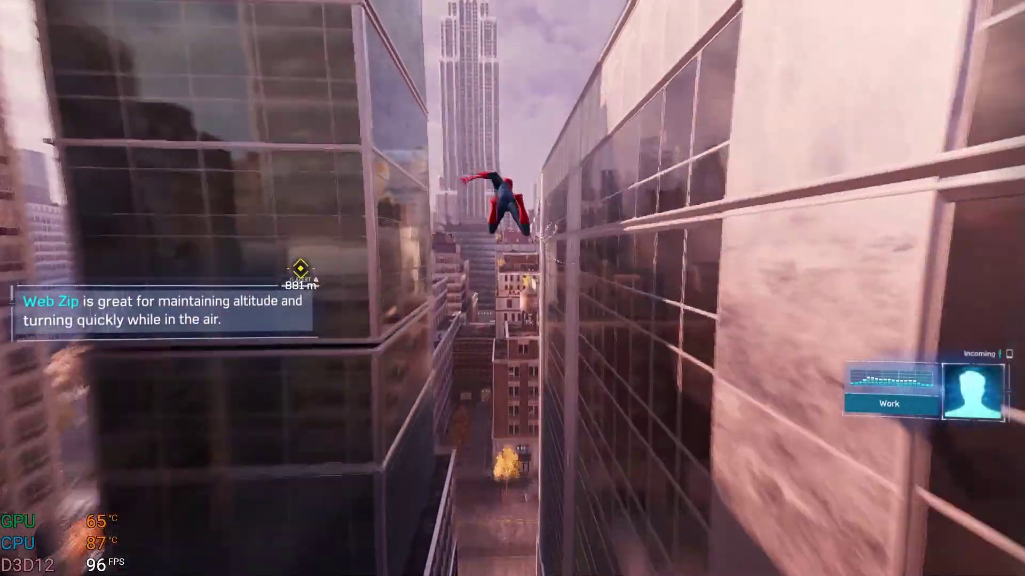
Web-swing between buildings and across rooftops to show playable 80–110 FPS performance.
key("w")
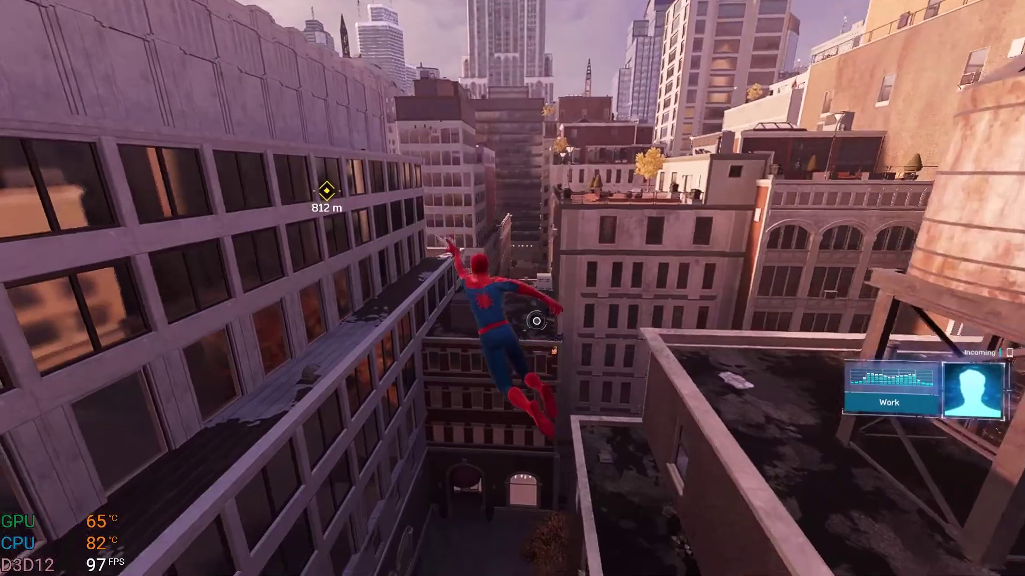
key("w")
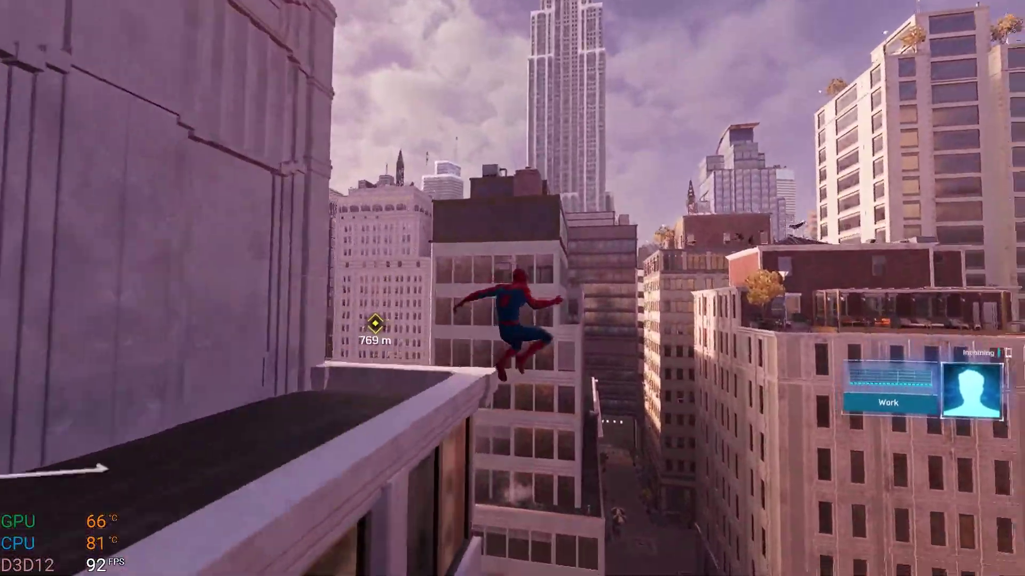
key("w")
key("w")
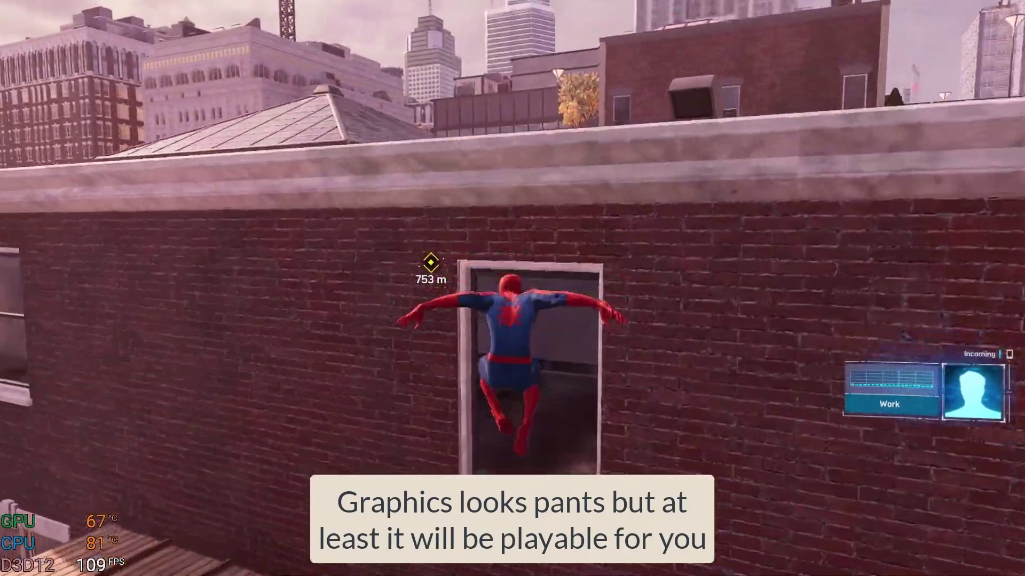
key("w")
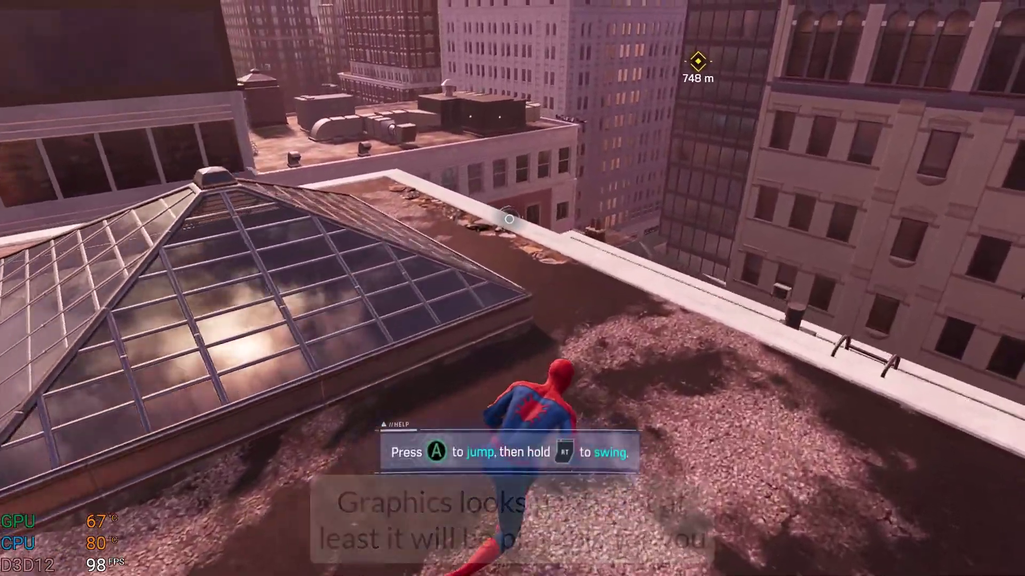
key("space")
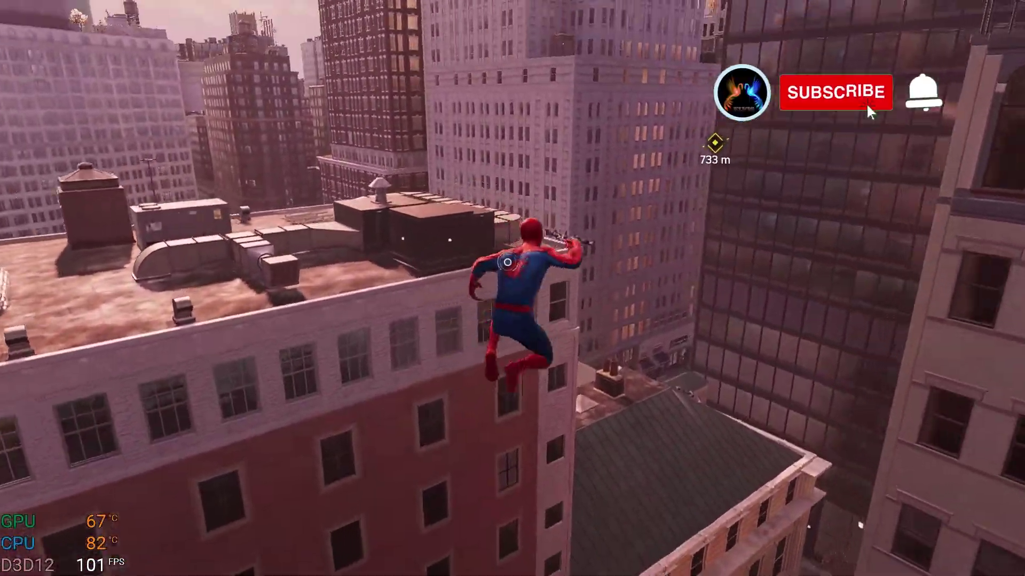